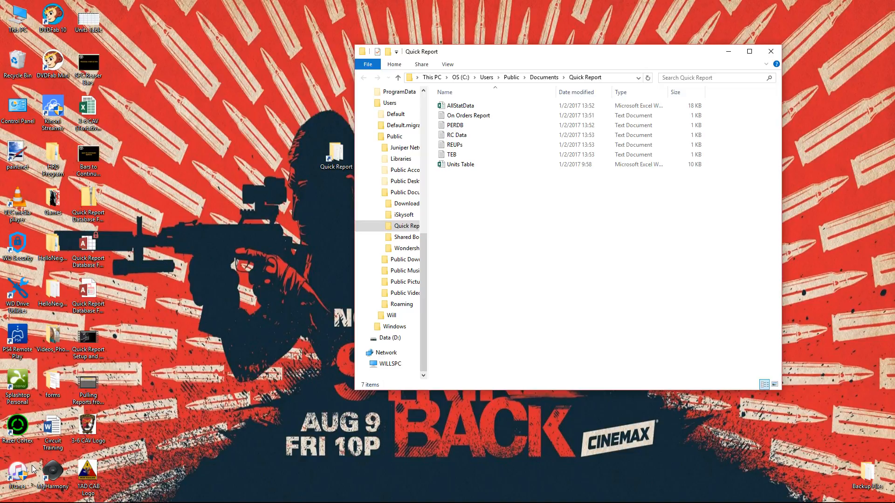
Open the 3-6 CAV (Tentative) Stats workbook from the desktop and update its external links
click(90, 108)
double_click(90, 108)
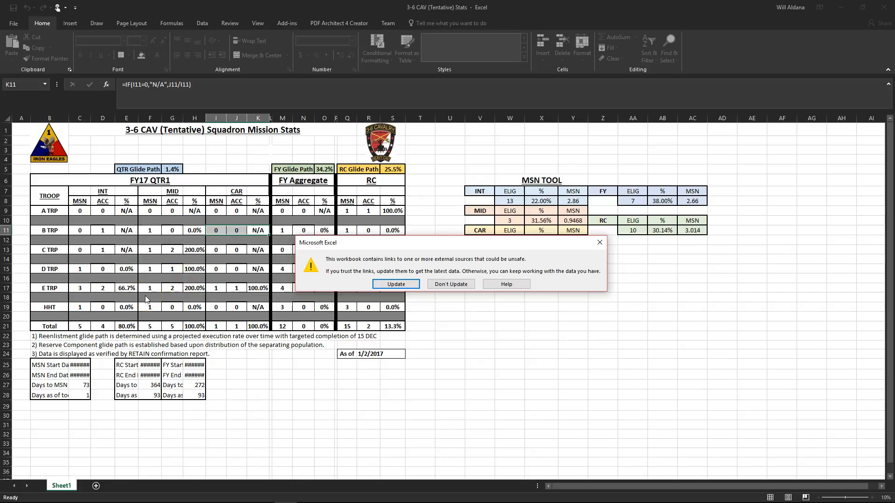
click(391, 284)
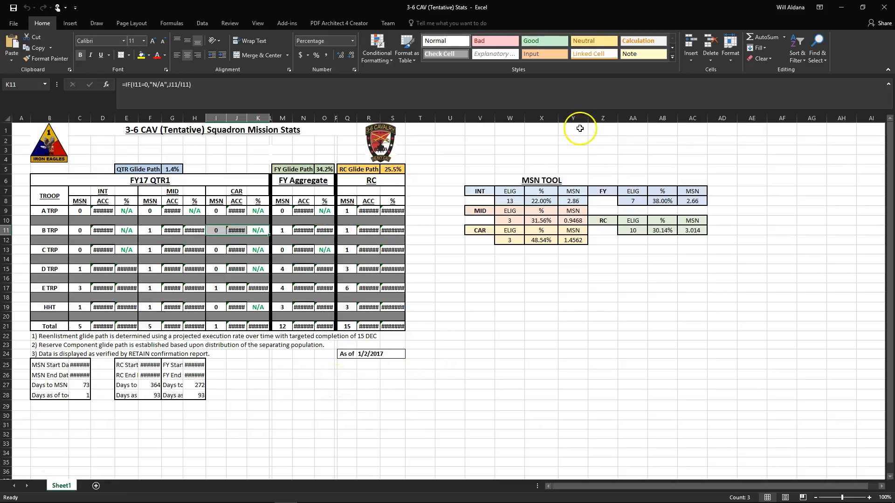
Dock the 3-6 CAV stats workbook to the right half of the screen and reposition the Quick Report folder window
drag(490, 13, 891, 47)
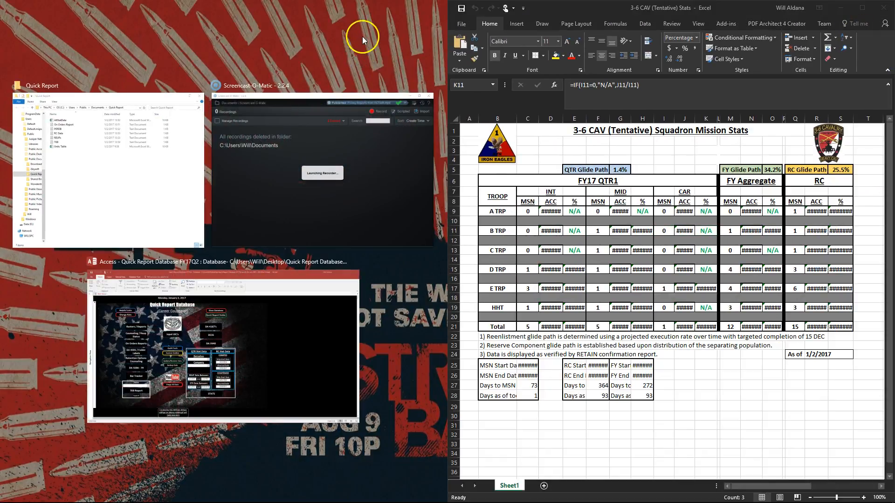
click(363, 38)
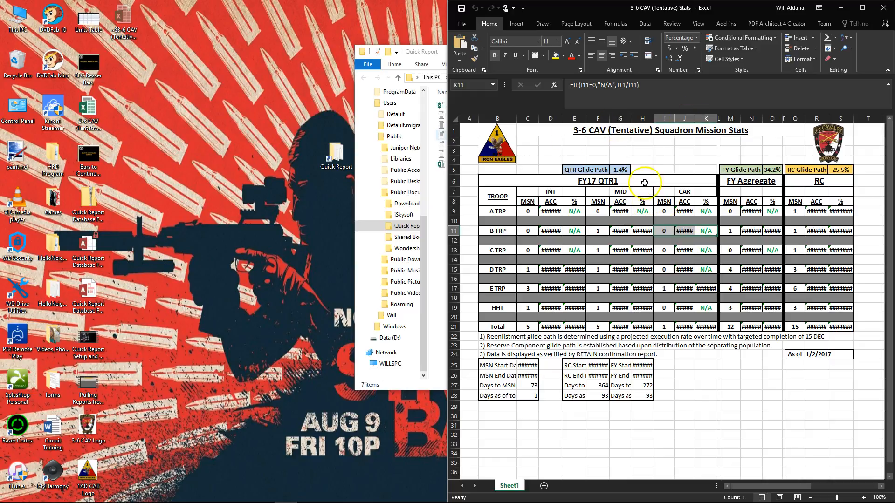
drag(433, 55, 290, 80)
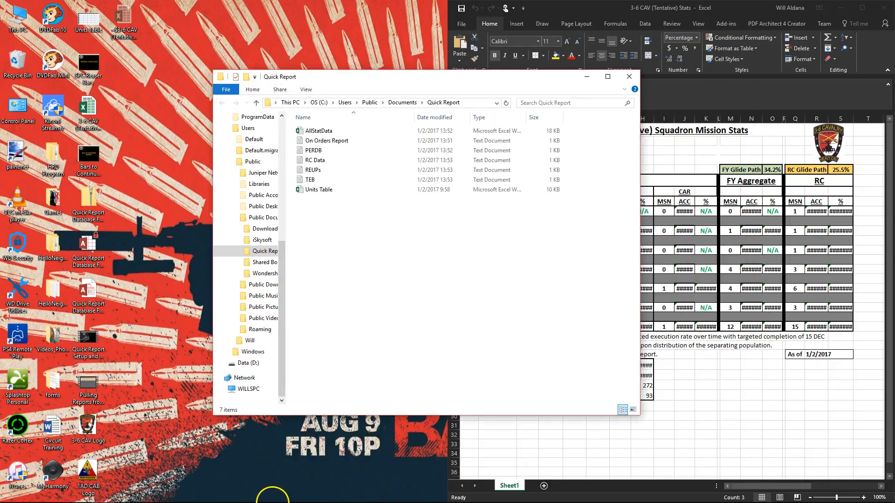
Switch to the Quick Report Database in Access and review the Stats form, including its report options and Battalion Stats Builder
click(240, 494)
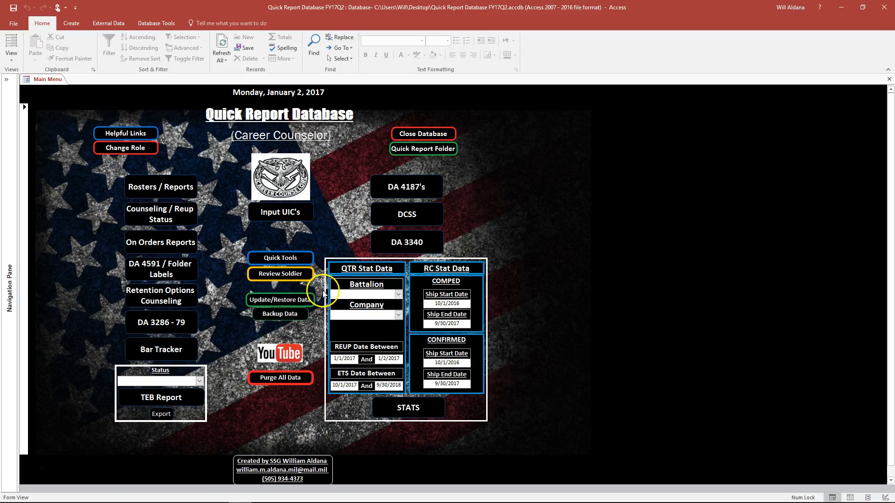
click(401, 412)
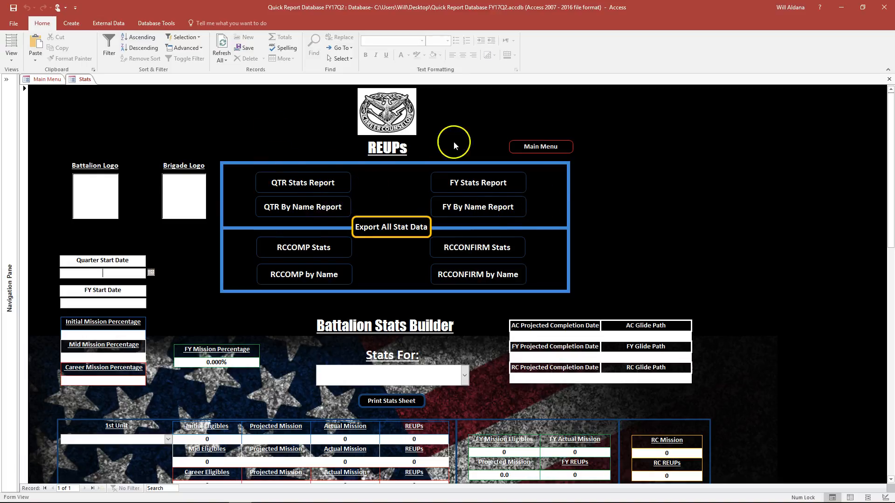
scroll(536, 197, down, 4)
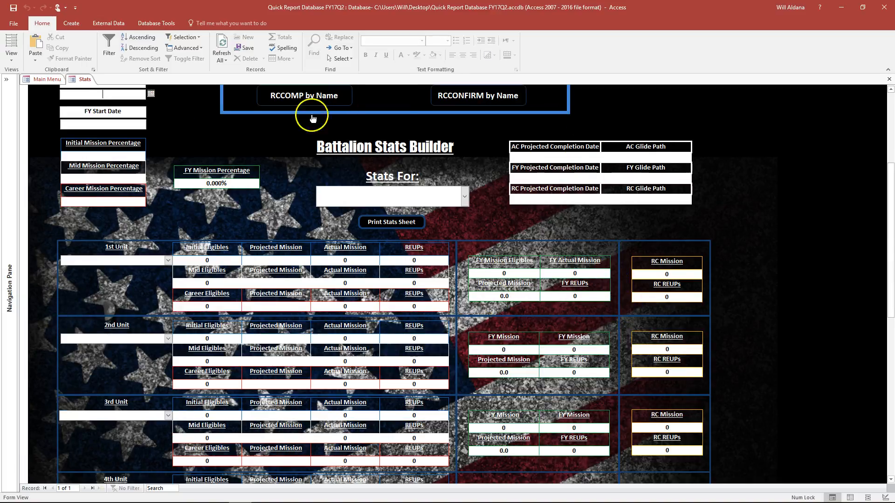
scroll(542, 314, up, 4)
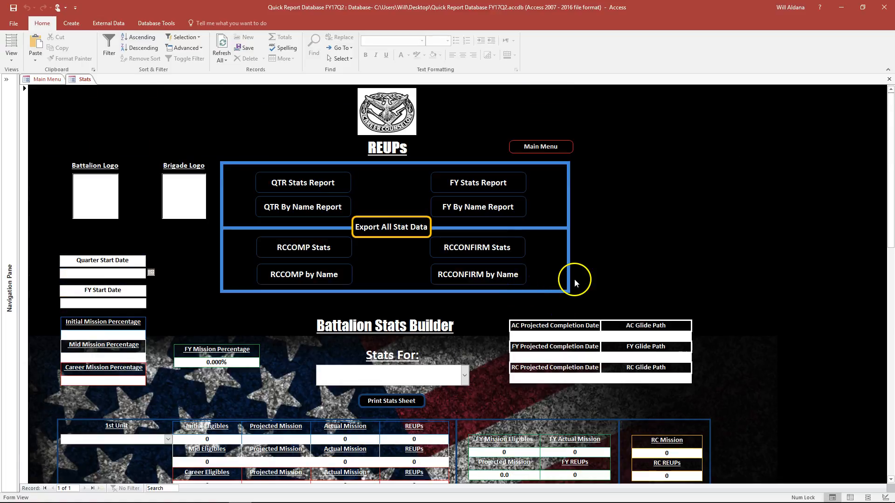
scroll(681, 278, down, 5)
scroll(694, 282, up, 3)
scroll(624, 278, down, 2)
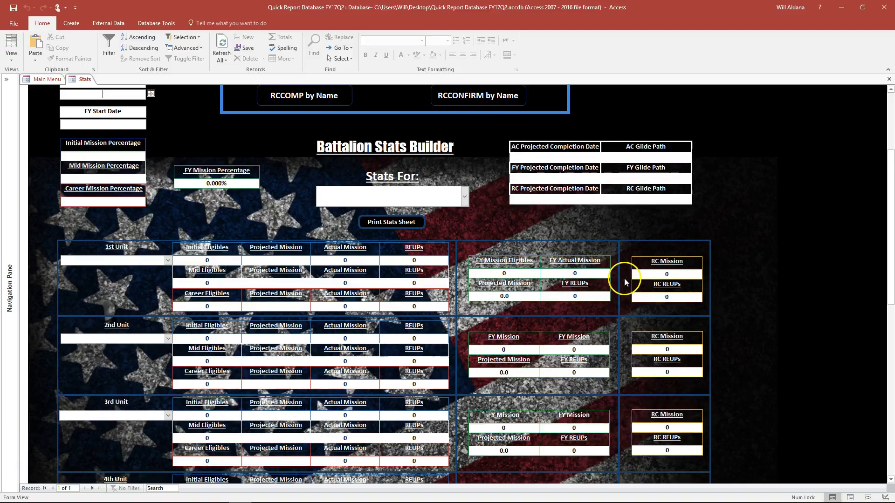
scroll(669, 292, up, 4)
scroll(525, 232, down, 3)
scroll(536, 235, up, 3)
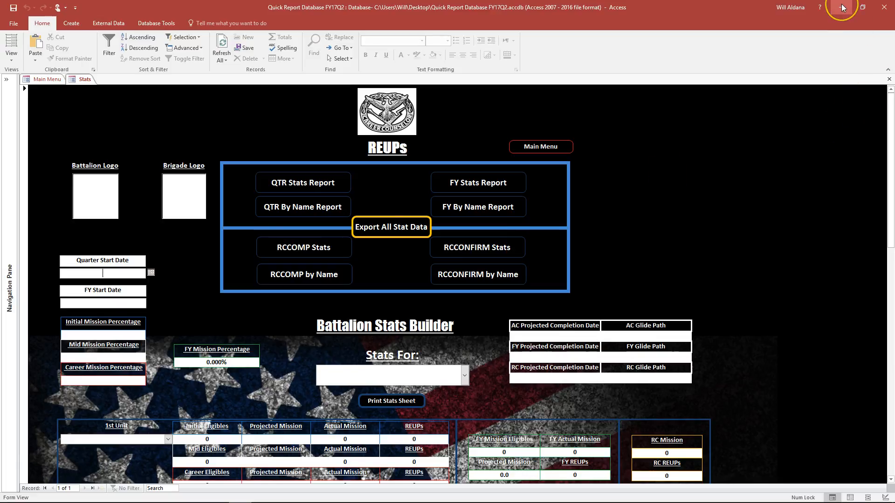
Return to the database's main menu and open AllStatData from the Quick Report folder in a maximized window
click(564, 145)
click(405, 160)
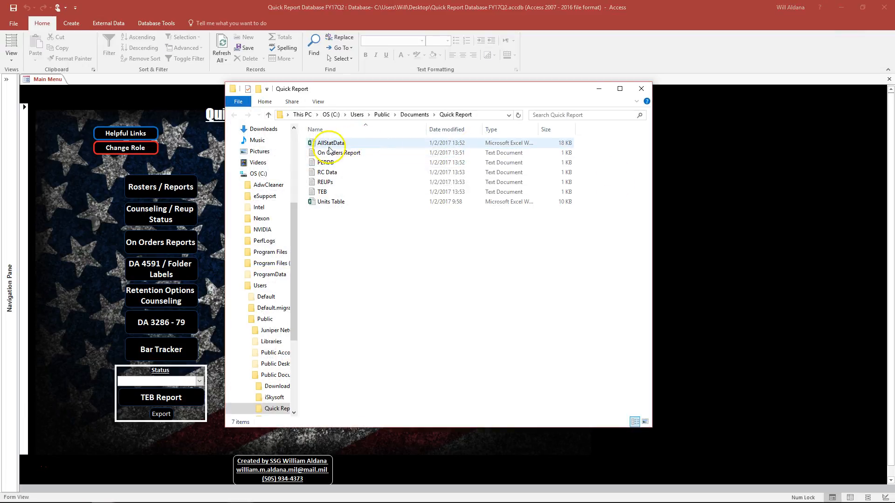
double_click(334, 144)
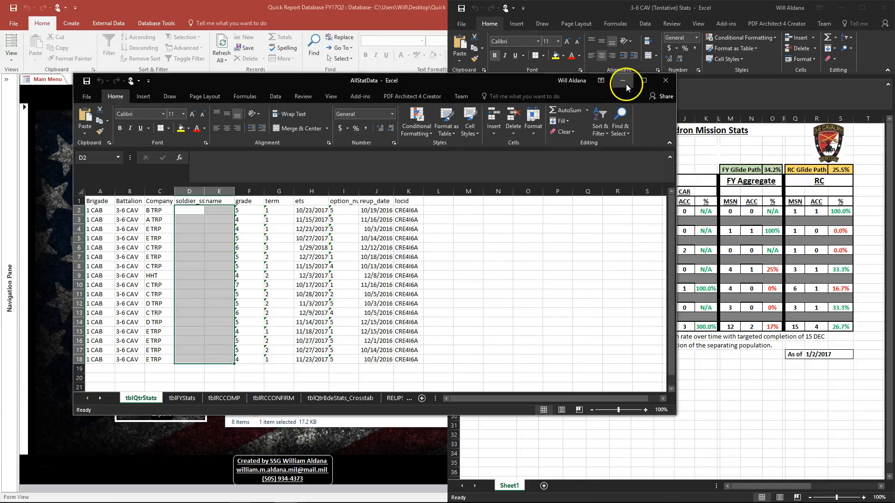
click(643, 80)
click(389, 370)
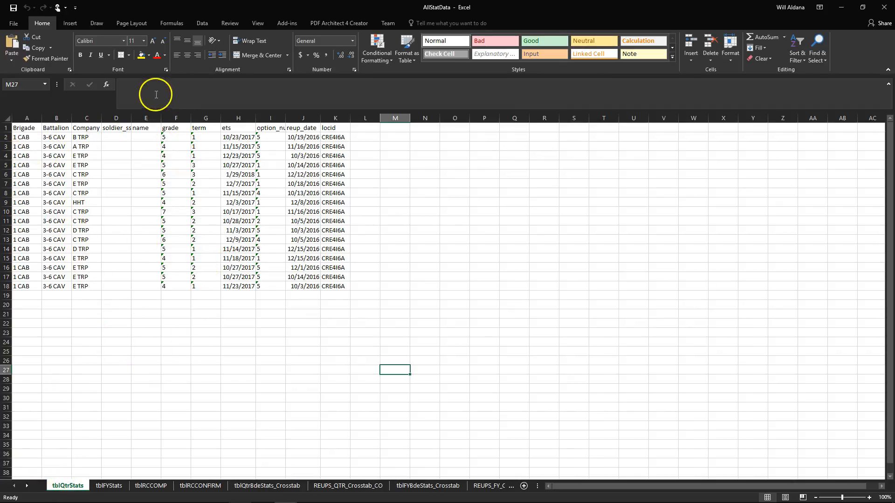
Examine the AllStatData sheets from tblFYStats through tblRCCONFIRM_Crosstab_by_CO for their battalion and company data
click(111, 485)
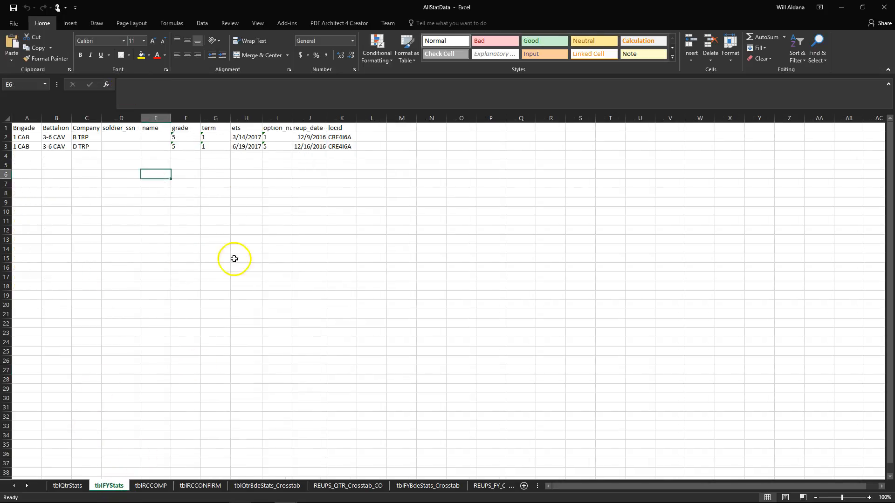
click(158, 487)
click(217, 487)
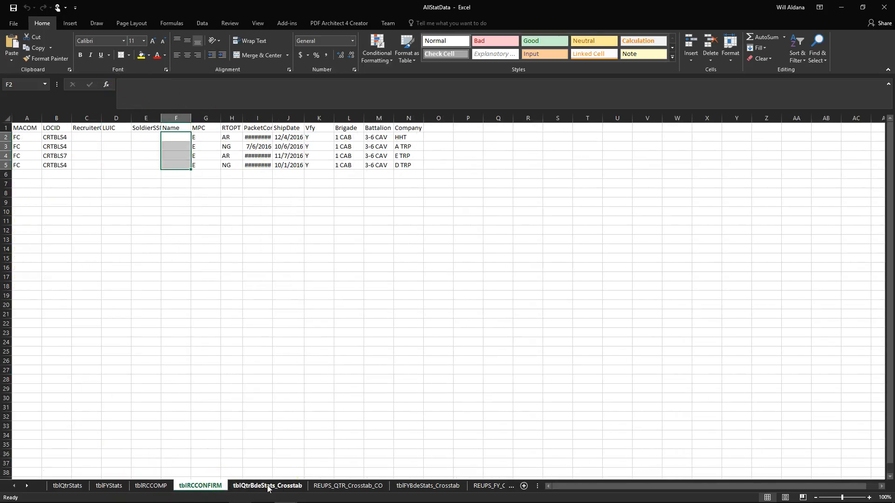
click(298, 487)
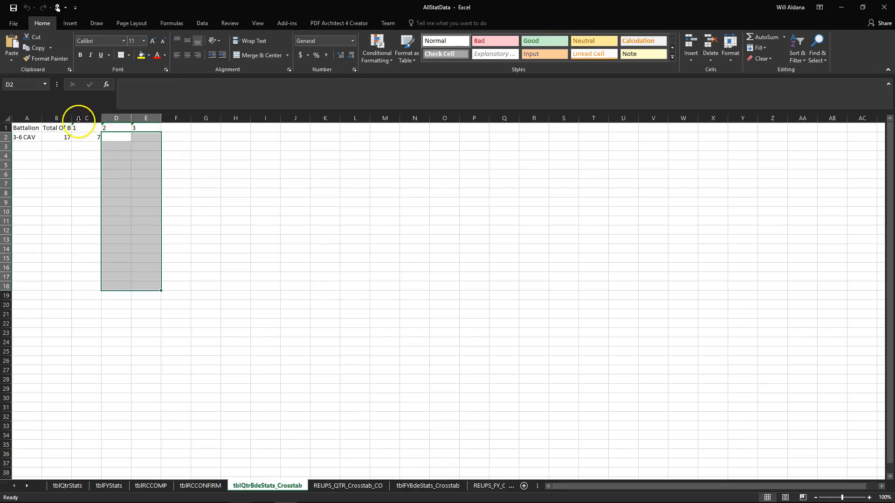
click(345, 484)
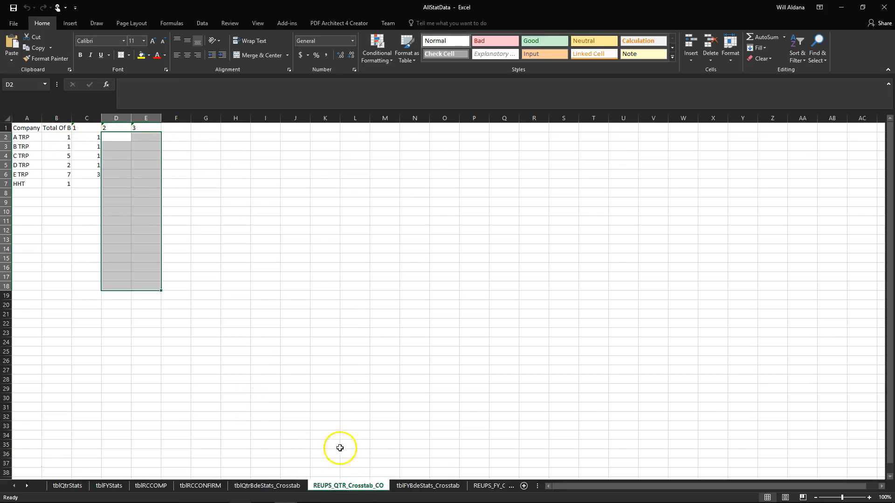
click(435, 486)
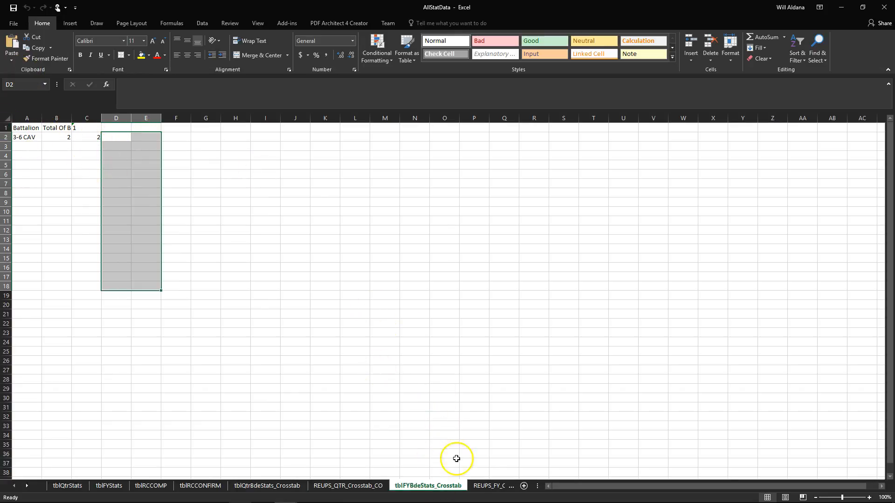
click(489, 486)
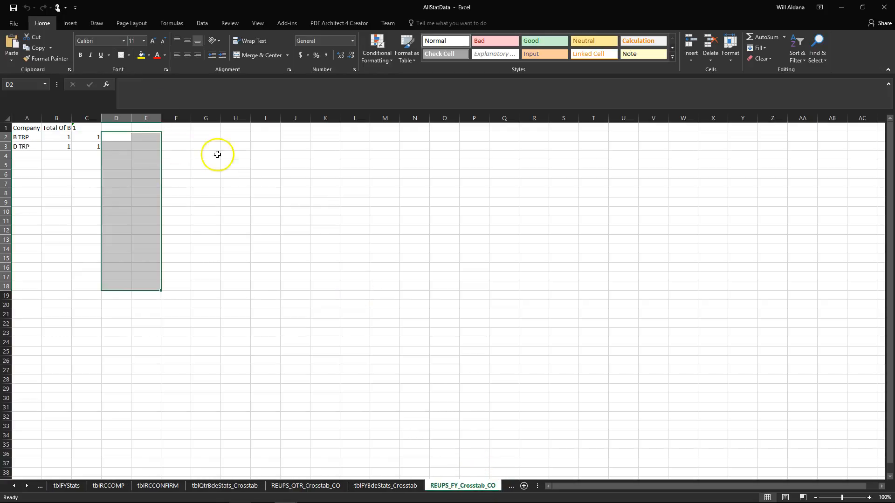
click(511, 485)
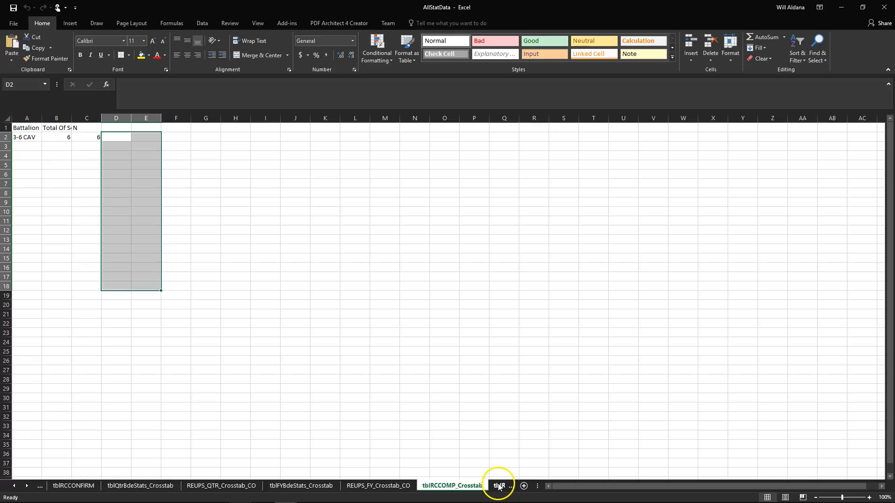
click(498, 486)
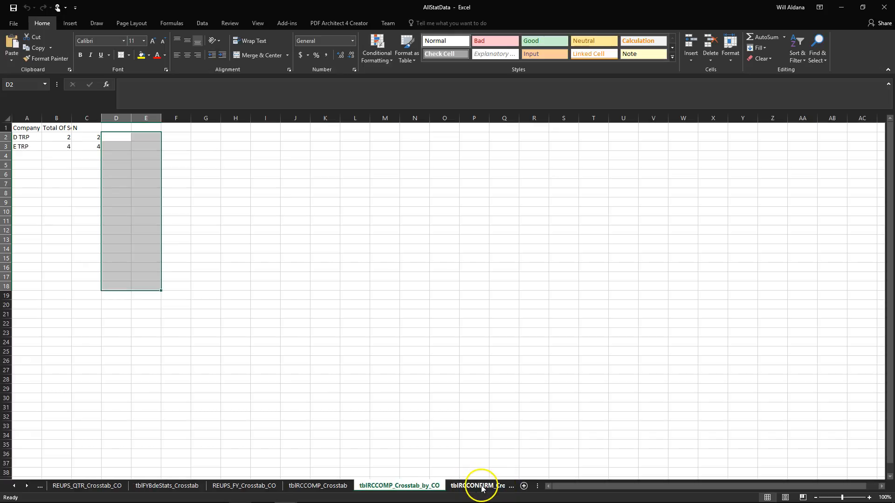
click(483, 486)
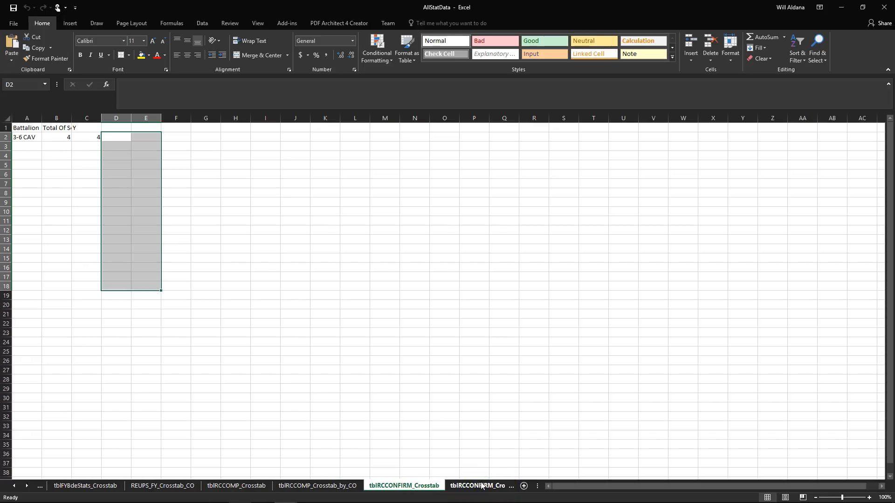
click(482, 486)
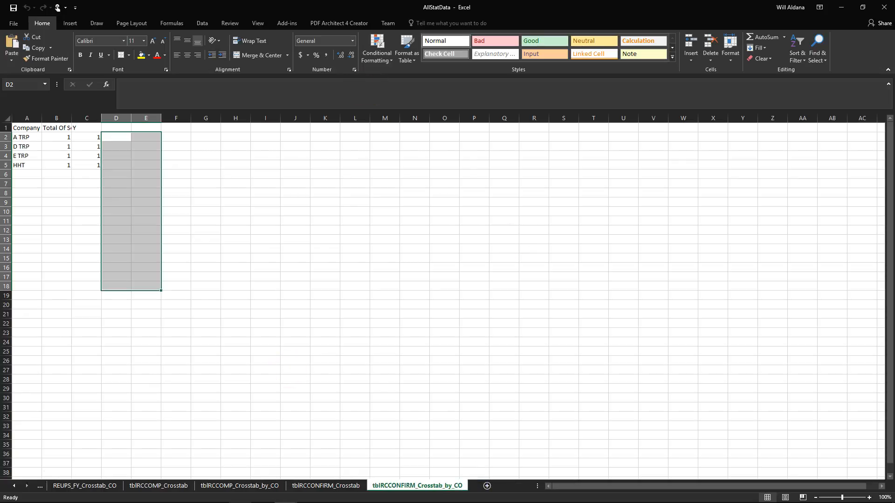
Bring the first sheet names of AllStatData back into reach and dock the workbook to the left half of the screen
click(15, 486)
click(16, 487)
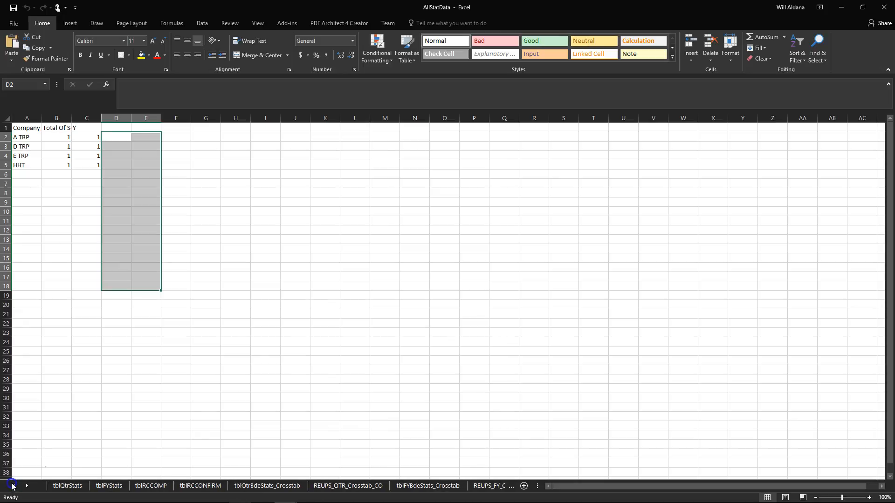
drag(619, 6, 1, 154)
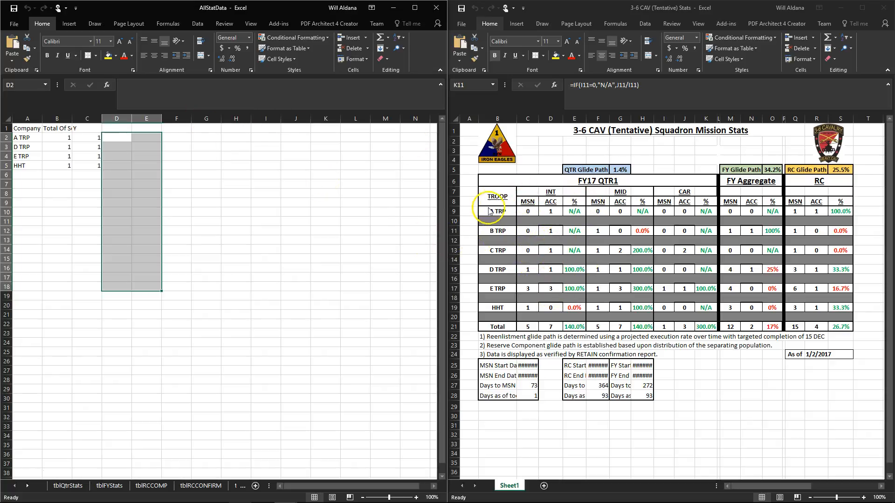
Check the troop names in column B of the mission stats sheet, from A TRP through HHT
click(502, 212)
click(506, 230)
click(505, 251)
click(499, 213)
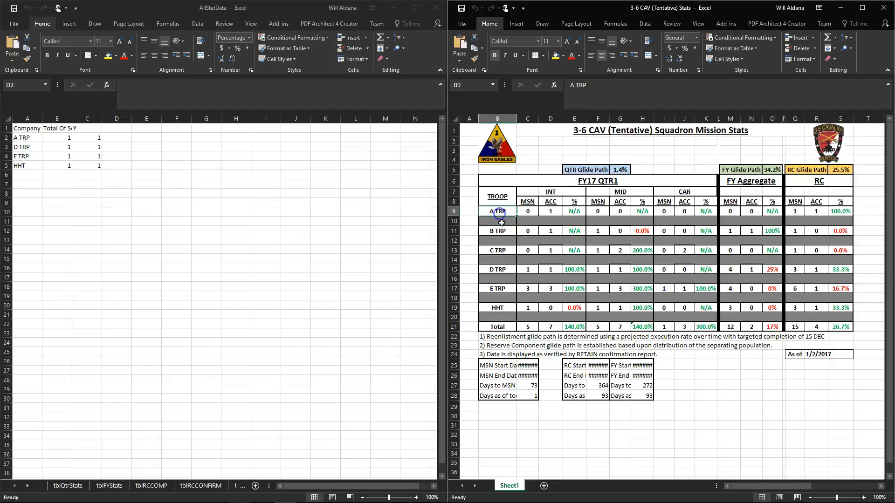
click(502, 232)
click(503, 251)
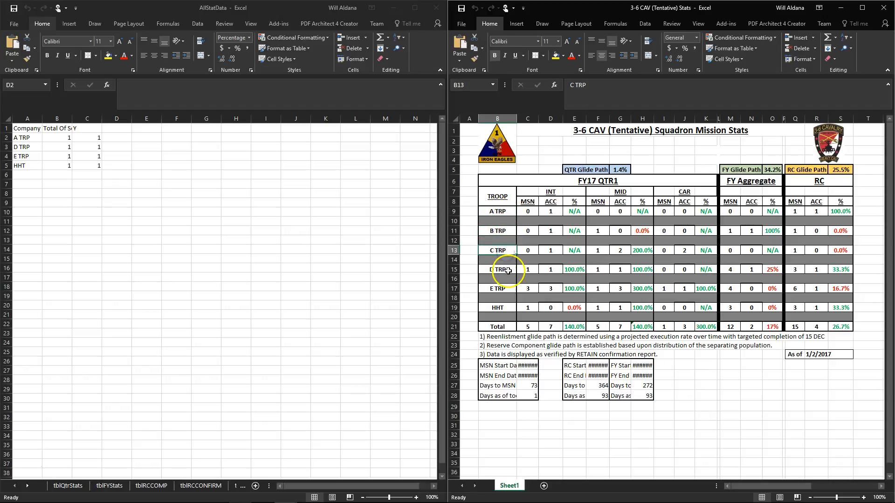
click(508, 270)
click(506, 290)
click(503, 307)
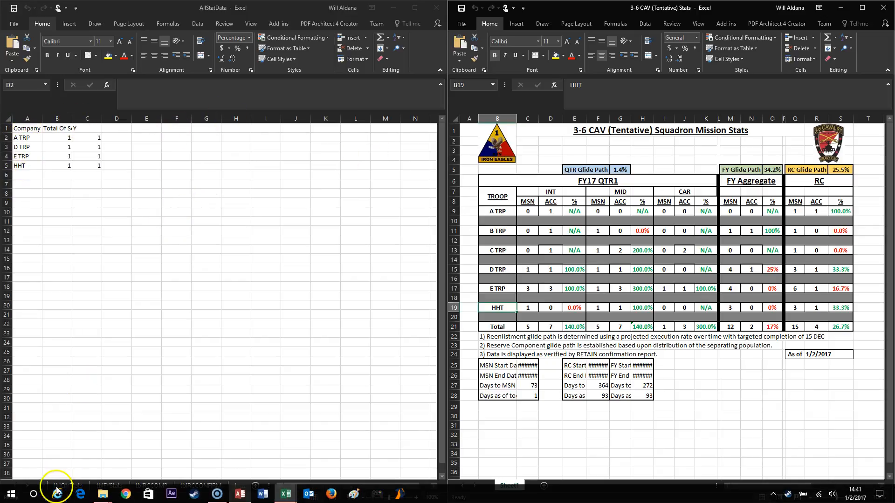
Display the tblQtrStats sheet of AllStatData and inspect the existing INT ACC formula for A TRP in cell D9
click(64, 487)
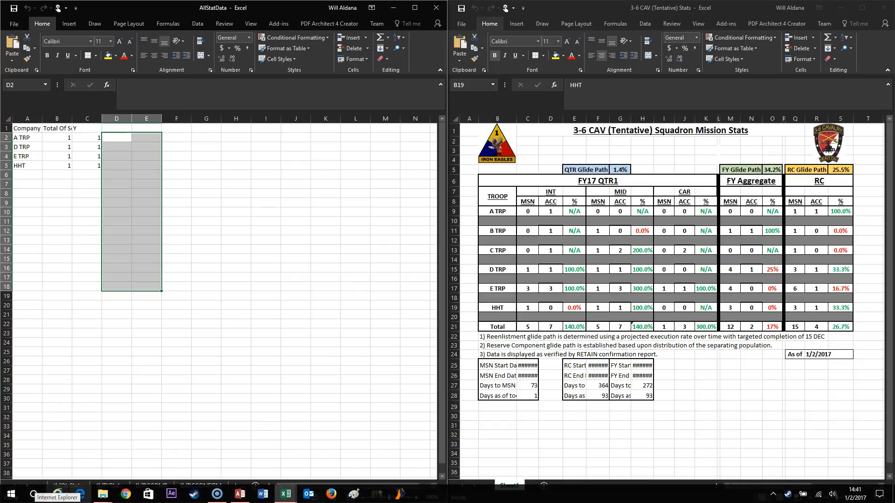
click(65, 486)
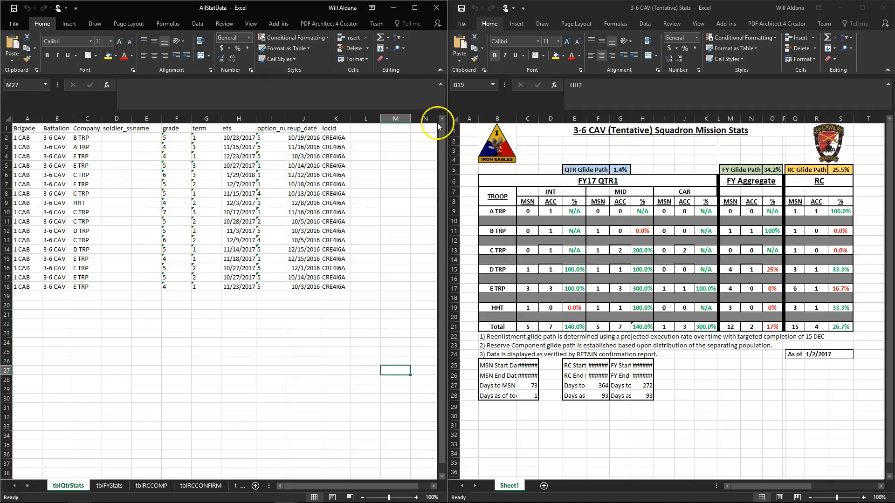
click(557, 213)
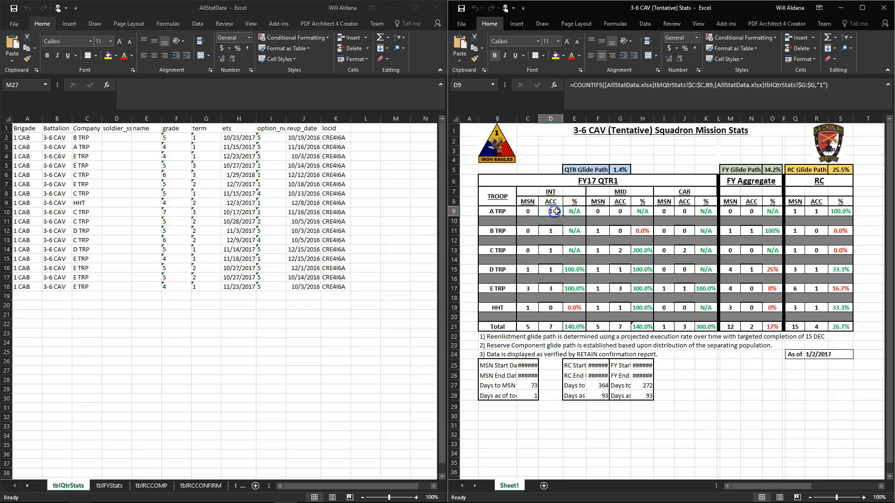
Begin a COUNTIFS formula in cell D9 with the Company column C of tblQtrStats as the first criteria range
click(560, 209)
text(=)
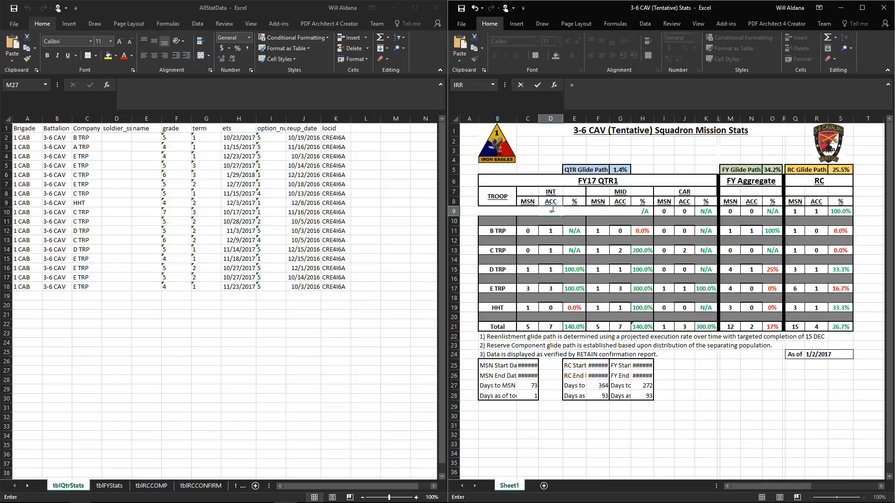
text(ifs)
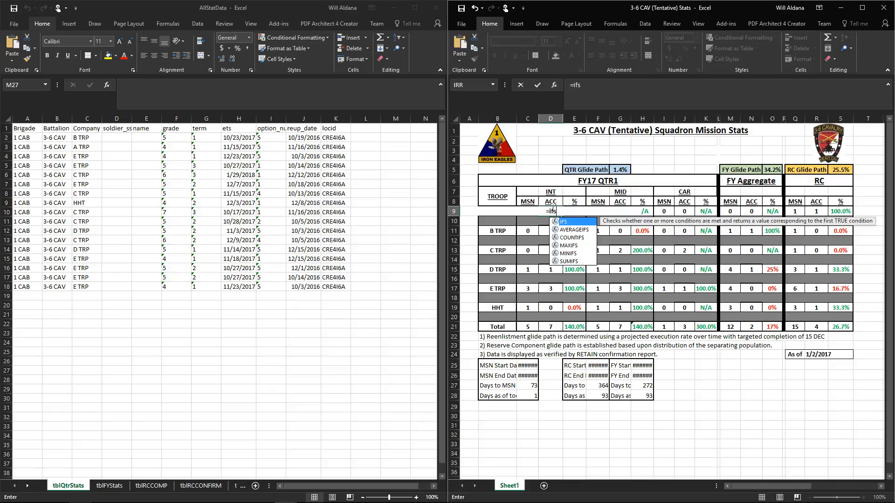
key(BackSpace)
key(BackSpace)
key(BackSpace)
text(count)
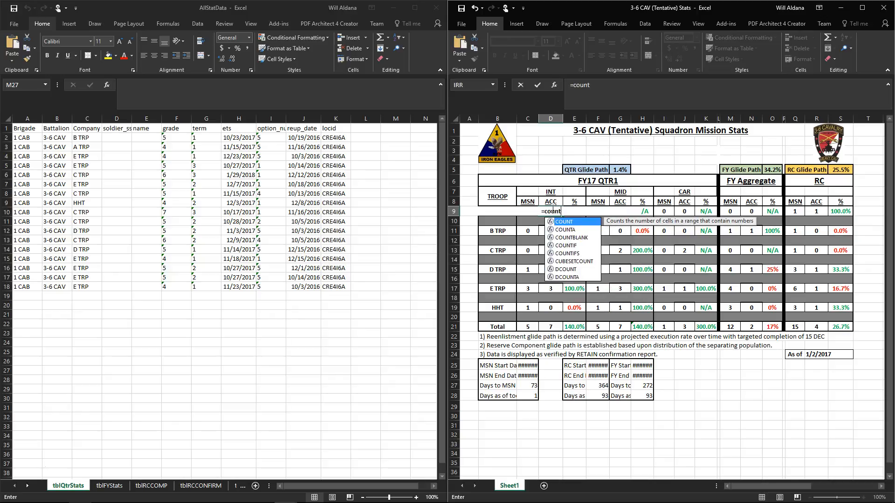
text(ifs)
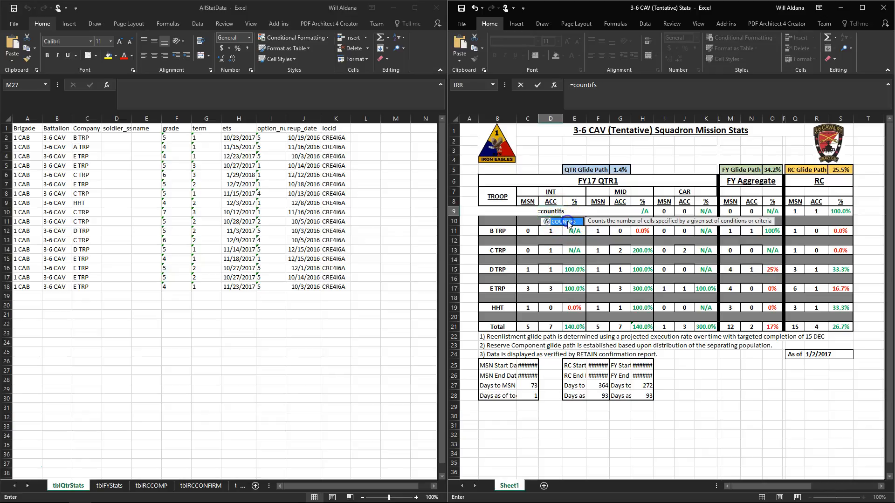
double_click(564, 222)
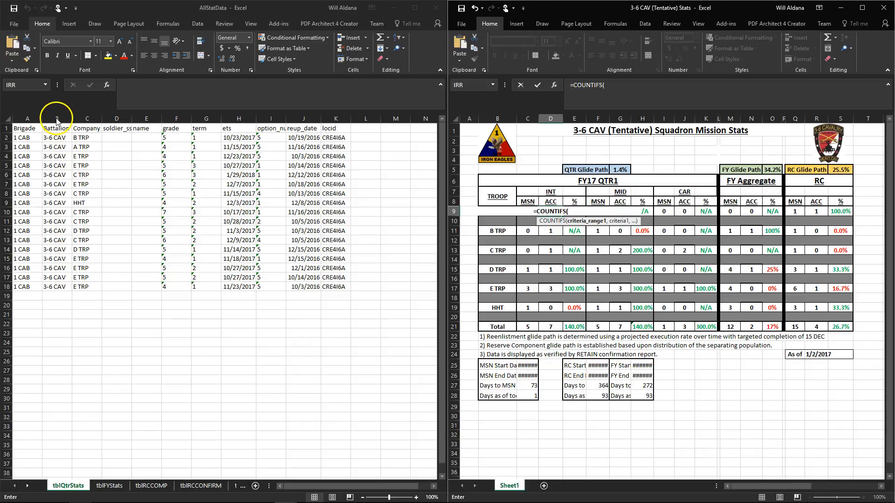
click(88, 118)
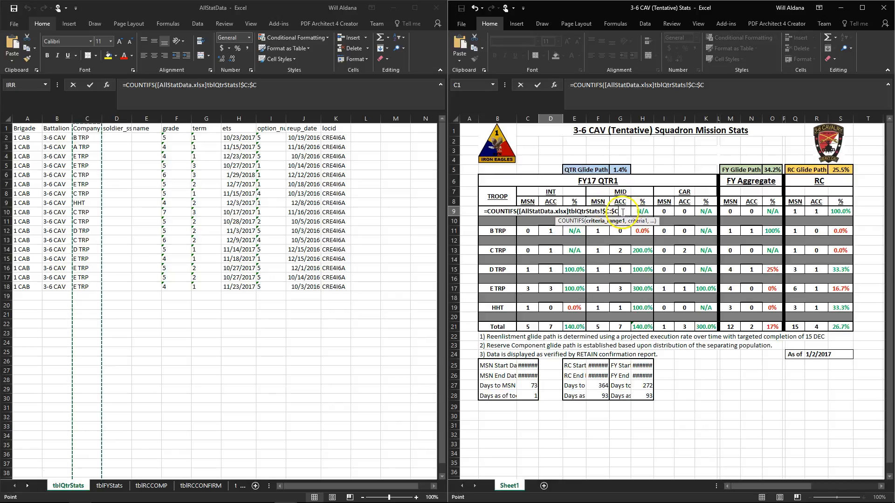
text(,)
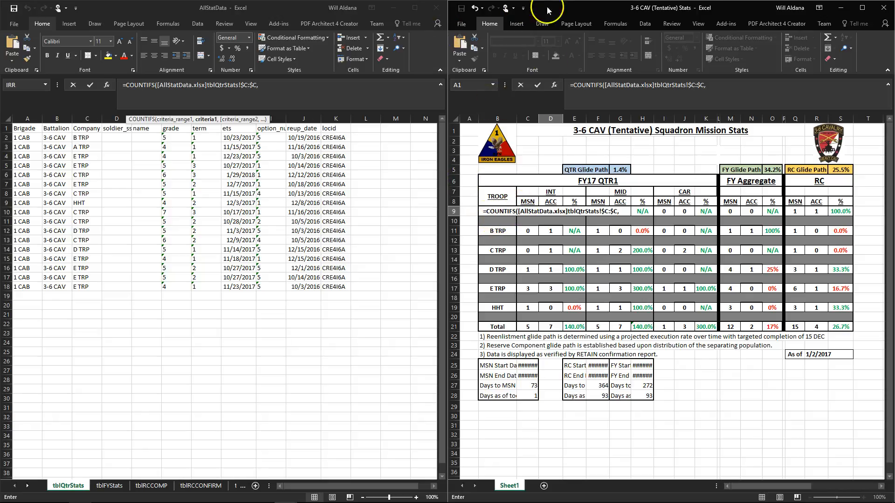
Complete the D9 formula with B9 as the first criterion and "1" as the criterion for the tblQtrStats term column G
click(862, 7)
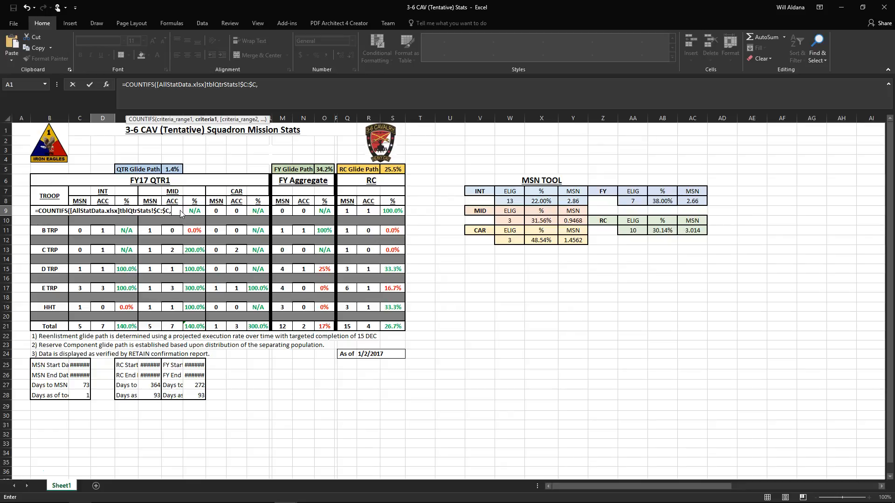
text(B9)
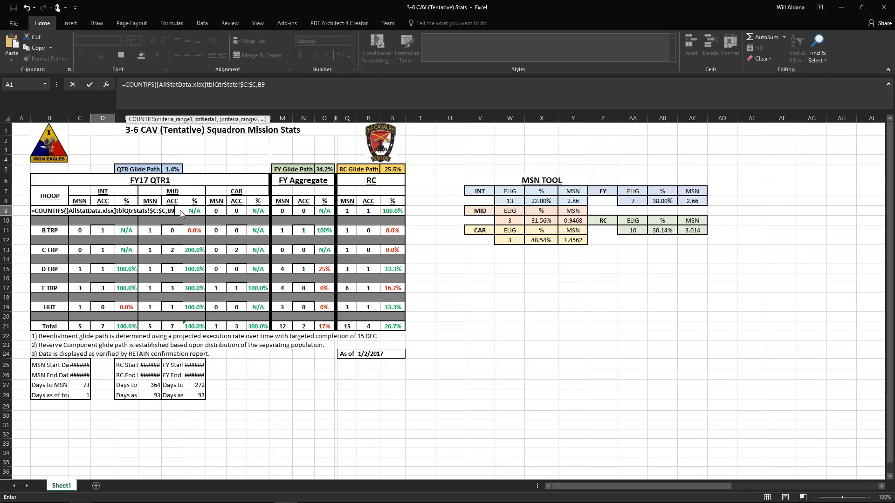
text(,)
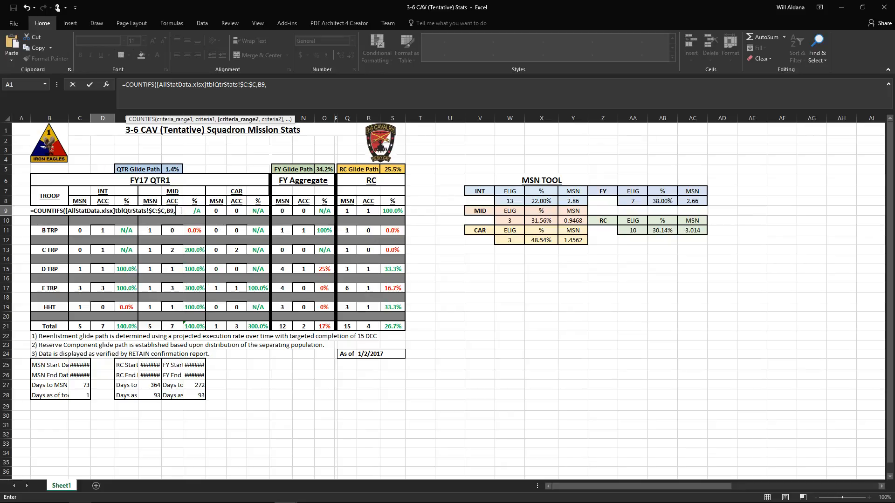
drag(550, 6, 893, 116)
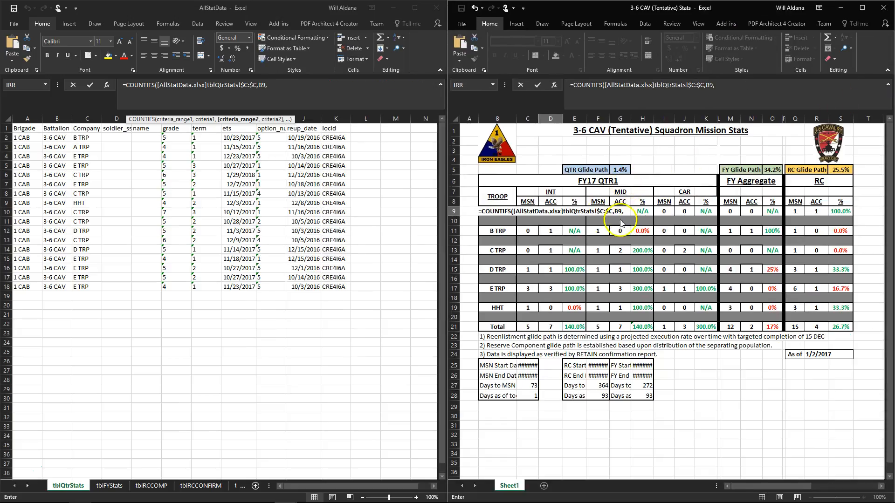
click(206, 118)
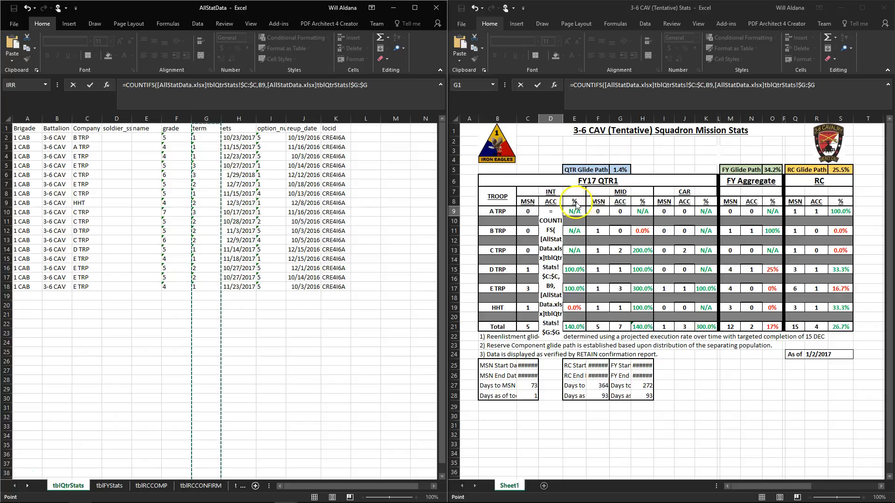
text(,"1)
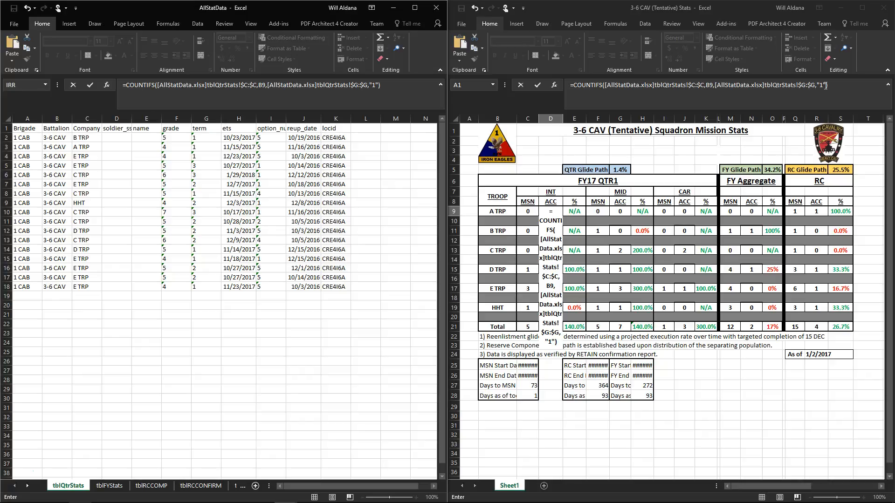
key(Return)
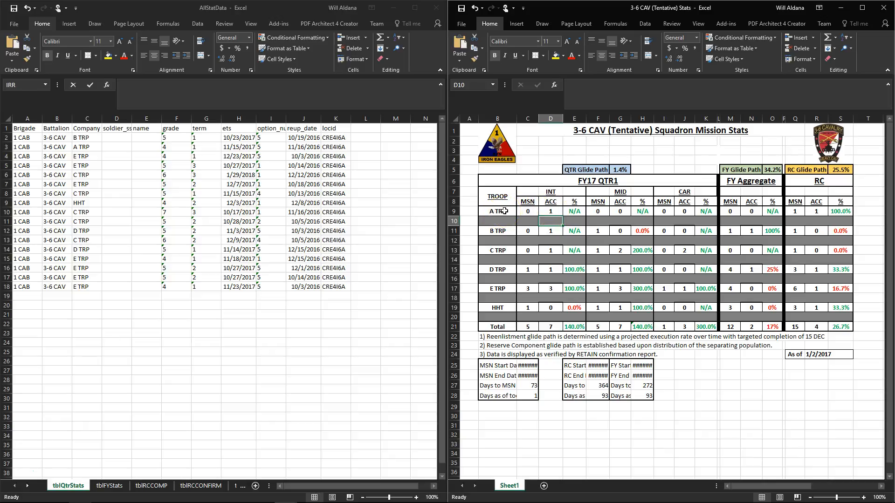
Copy the INT ACC formula from D9 to the B TRP through HHT cells D11, D13, D15, D17 and D19, and check D19
key(Up)
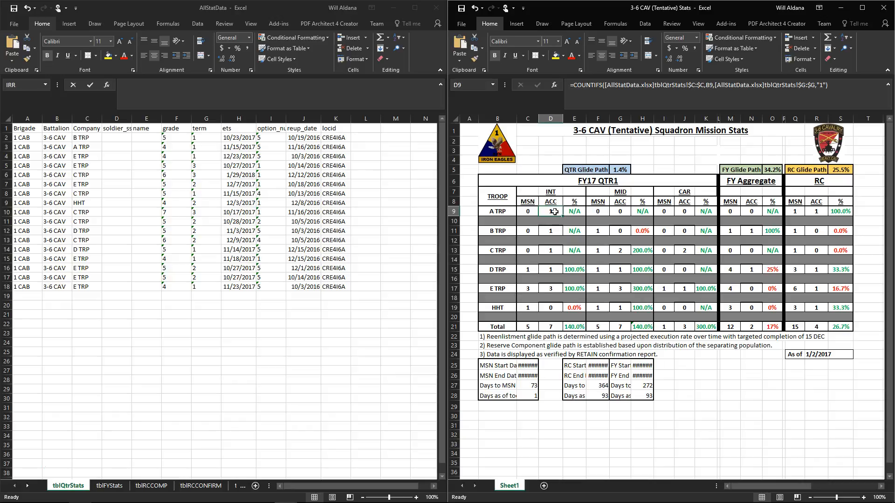
right_click(552, 211)
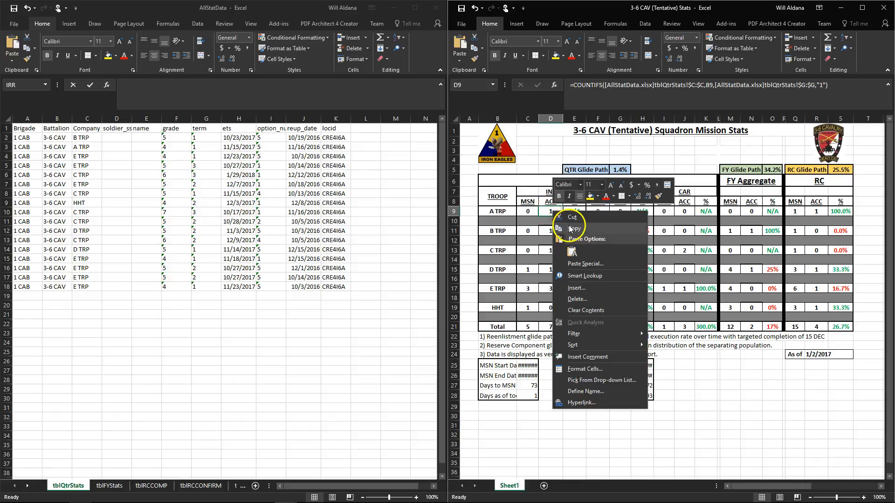
click(556, 228)
click(556, 231)
ctrl+click(557, 251)
ctrl+click(555, 270)
ctrl+click(553, 290)
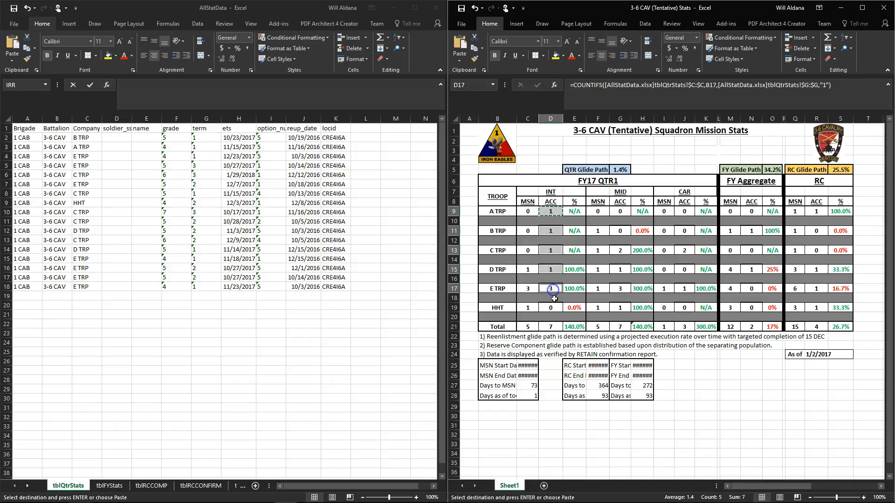
ctrl+click(554, 307)
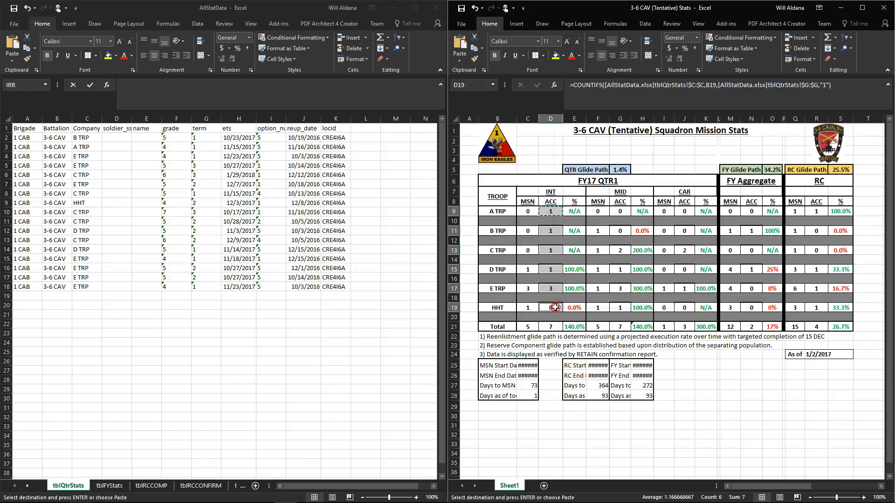
right_click(555, 308)
click(573, 142)
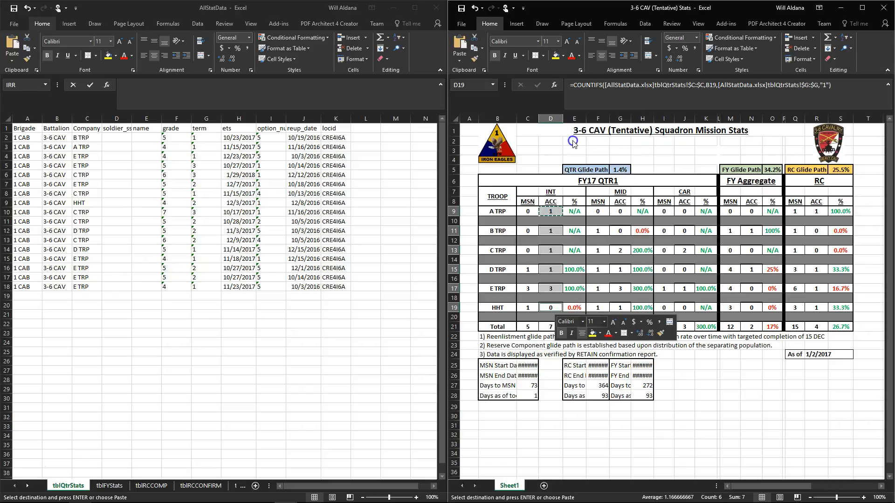
click(596, 297)
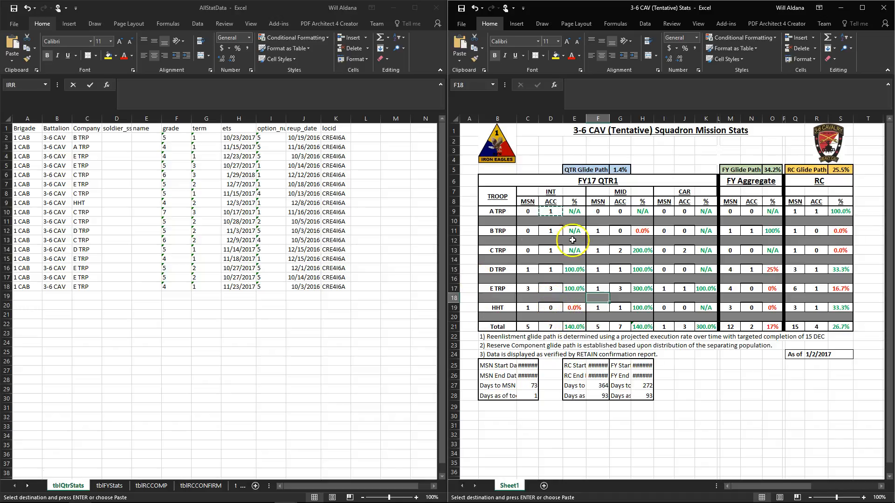
click(558, 308)
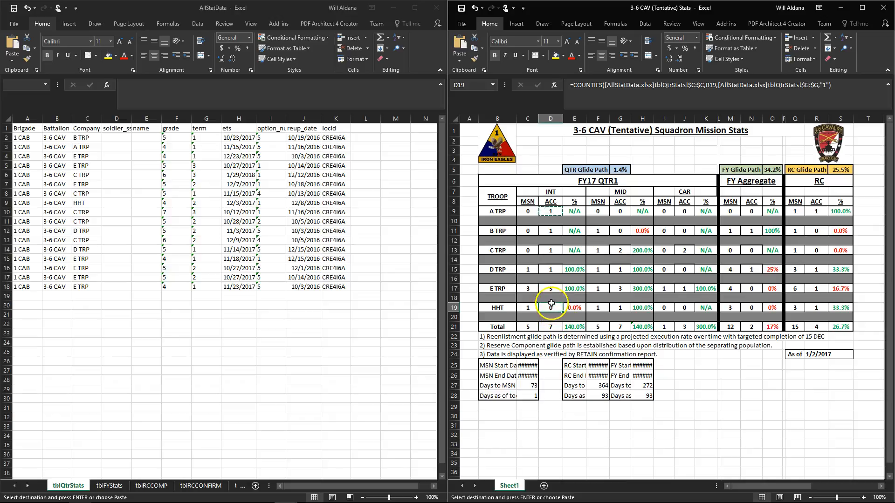
Start a COUNTIFS formula in the A TRP MID ACC cell G9 that matches tblQtrStats column C against B9
click(620, 212)
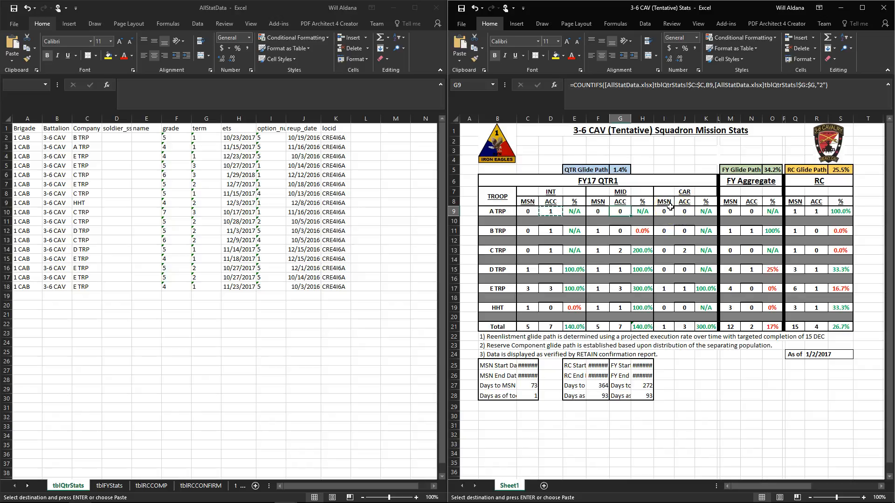
text(=countifs)
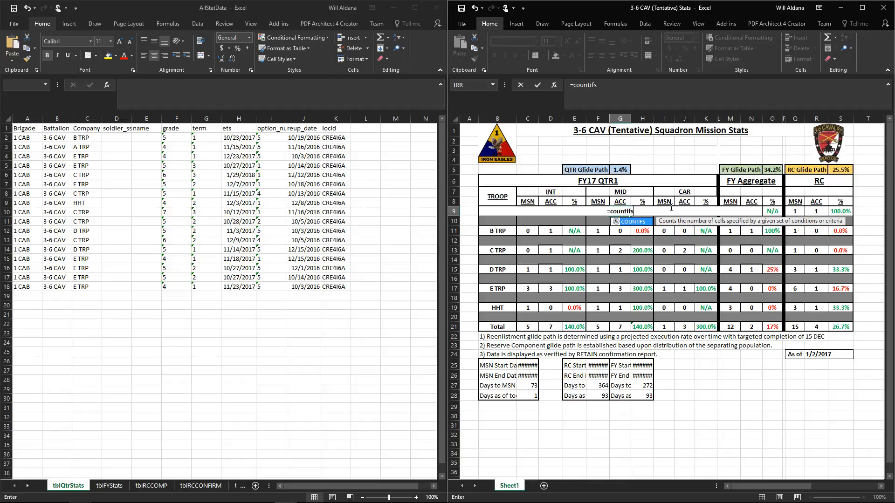
text(()
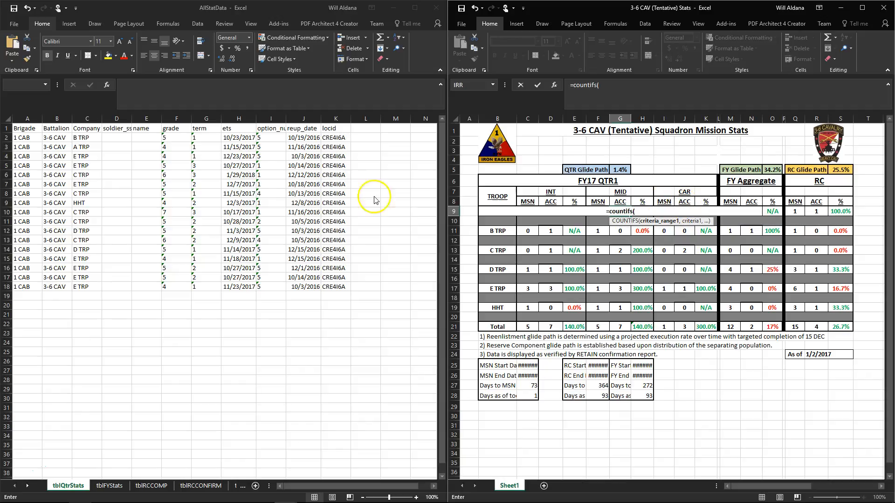
click(88, 120)
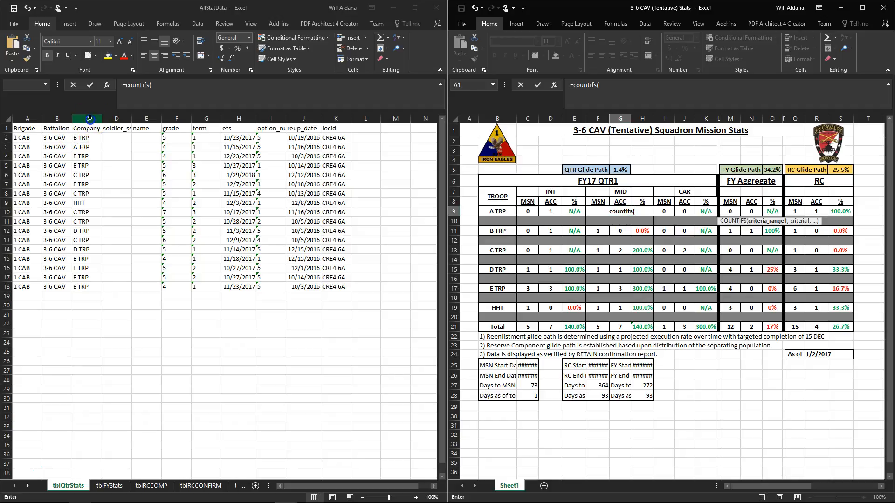
click(88, 120)
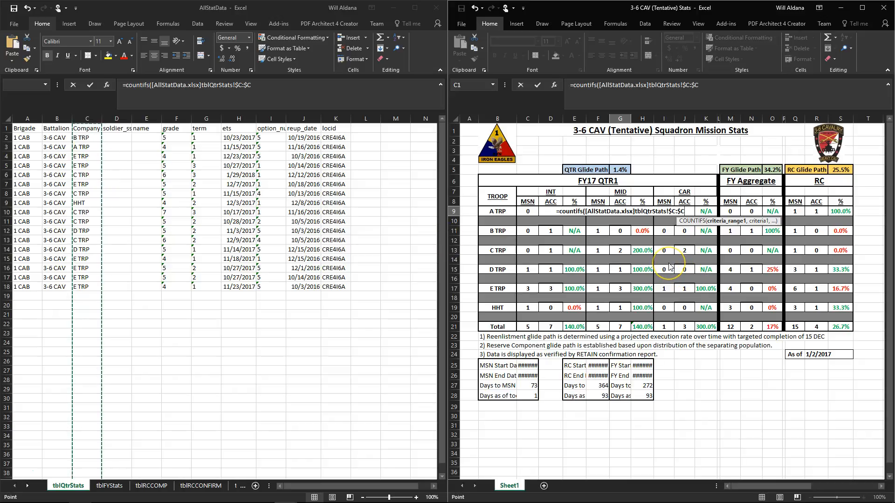
text(,)
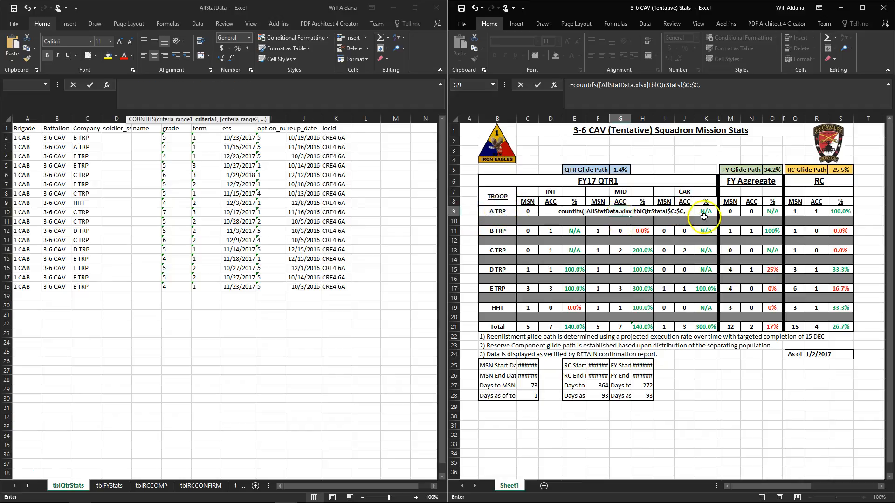
click(497, 211)
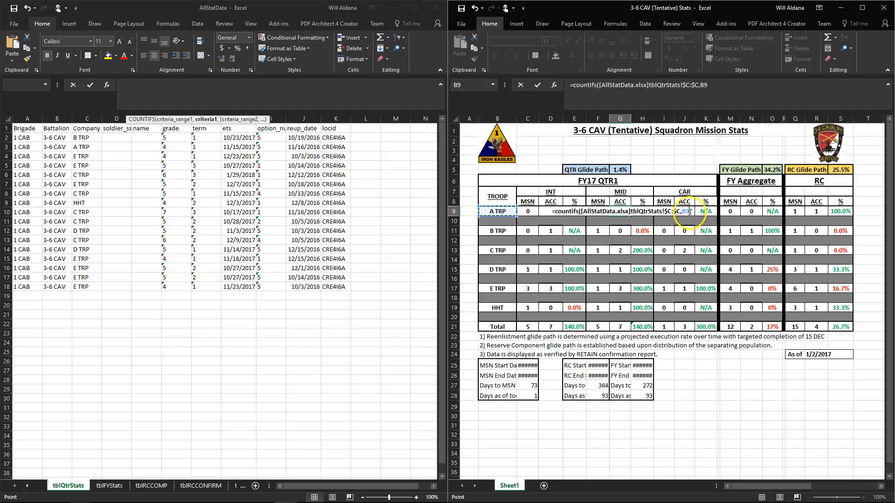
text(,)
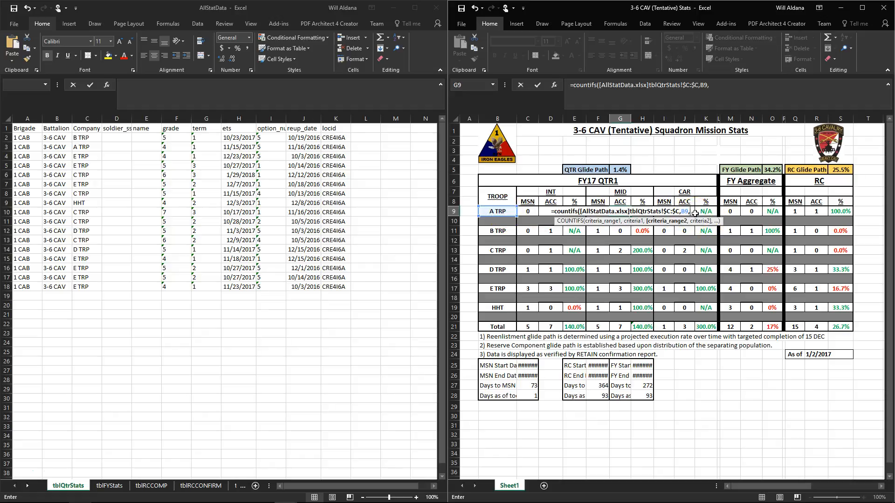
Finish the G9 formula with the term column G of tblQtrStats as second criteria range and "2" as its criterion
click(211, 117)
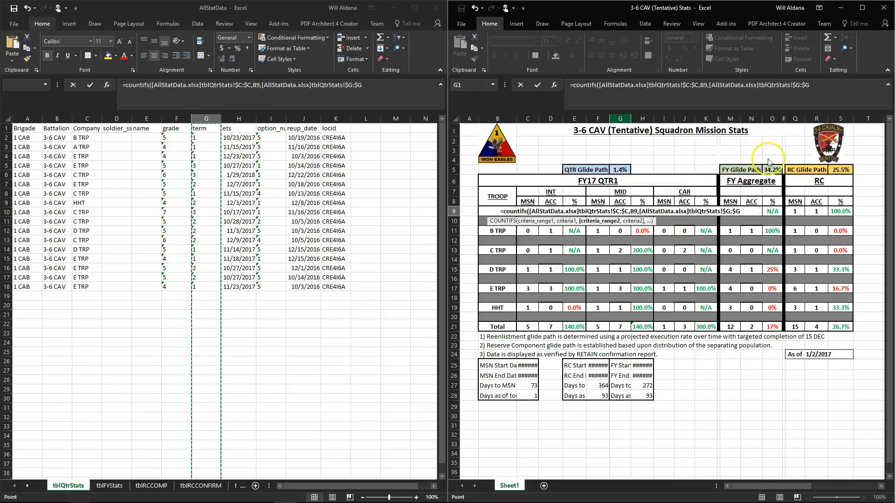
click(815, 86)
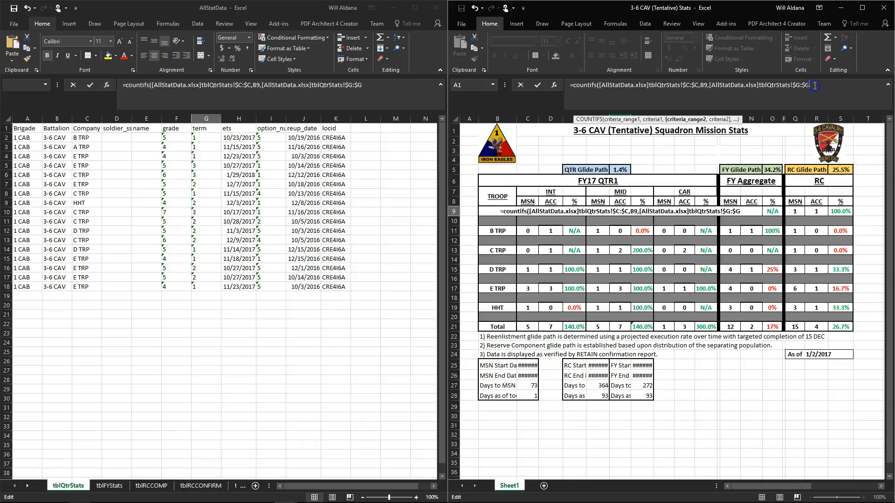
text(,)
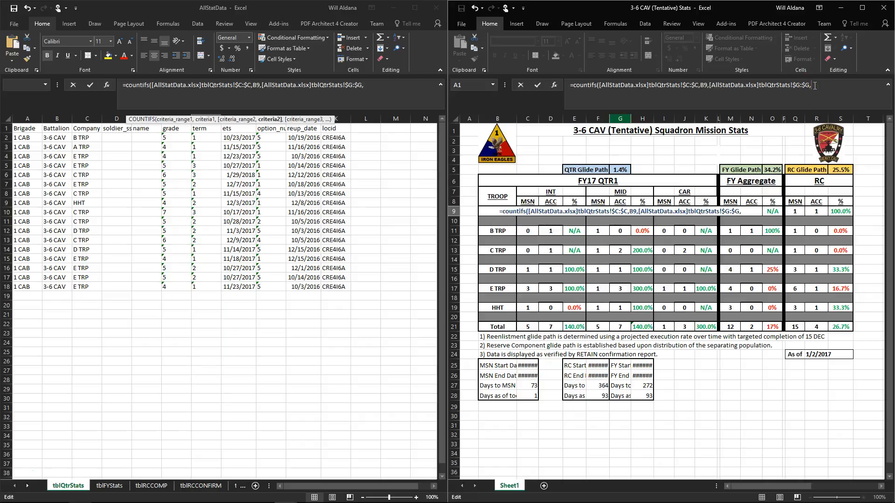
text("2)
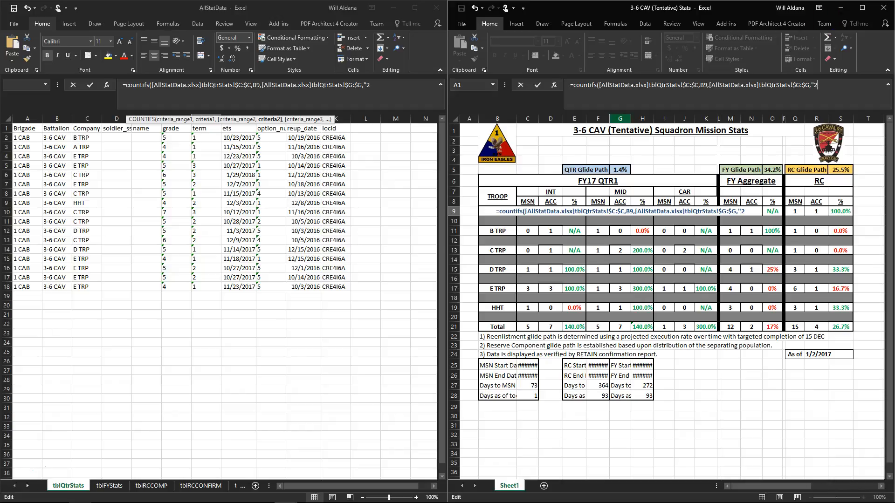
text("))
click(630, 220)
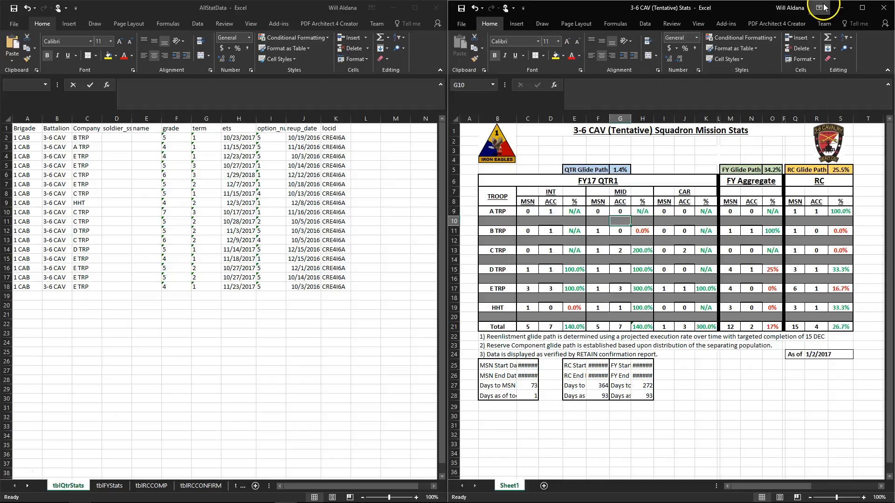
Copy the MID ACC formula from G9 to G11, G13, G15, G17 and G19, and check the CAR ACC formula in J9
click(620, 212)
right_click(621, 211)
click(625, 230)
click(623, 232)
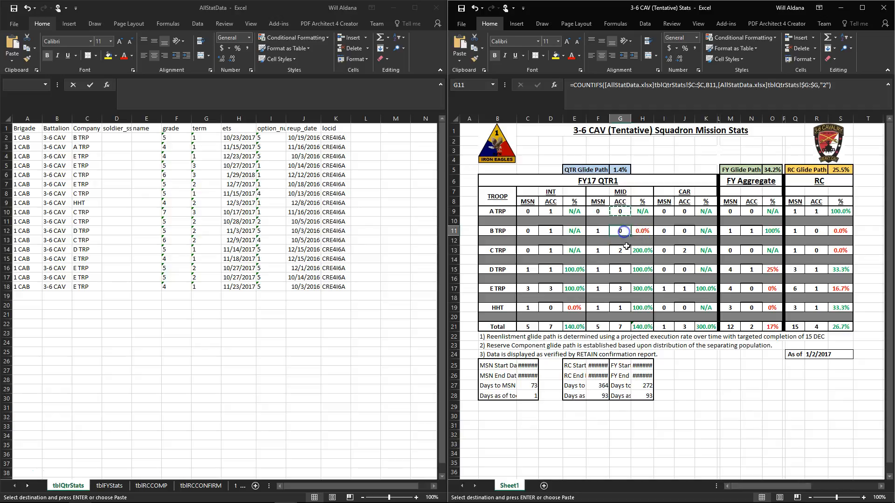
ctrl+click(625, 251)
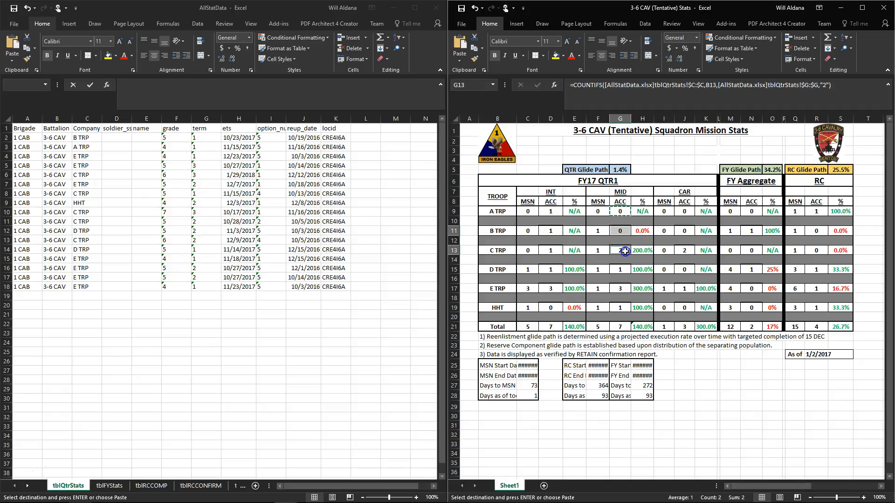
ctrl+click(622, 269)
ctrl+click(624, 288)
ctrl+click(620, 307)
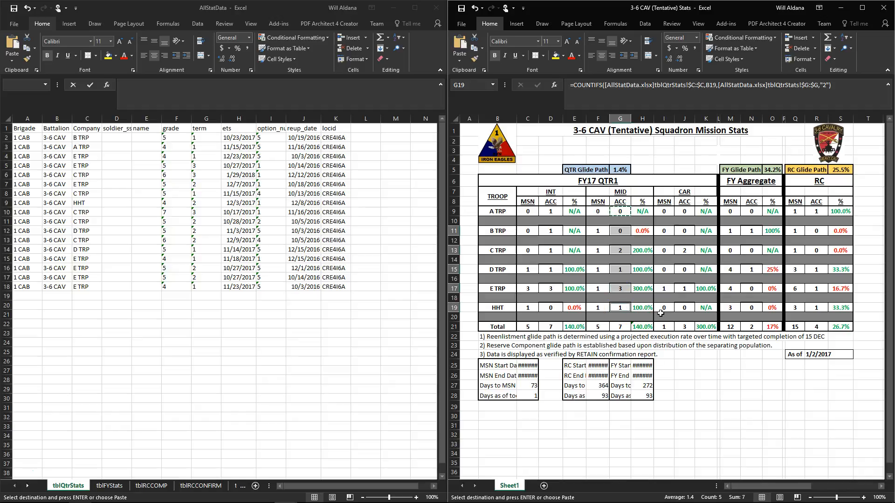
right_click(622, 307)
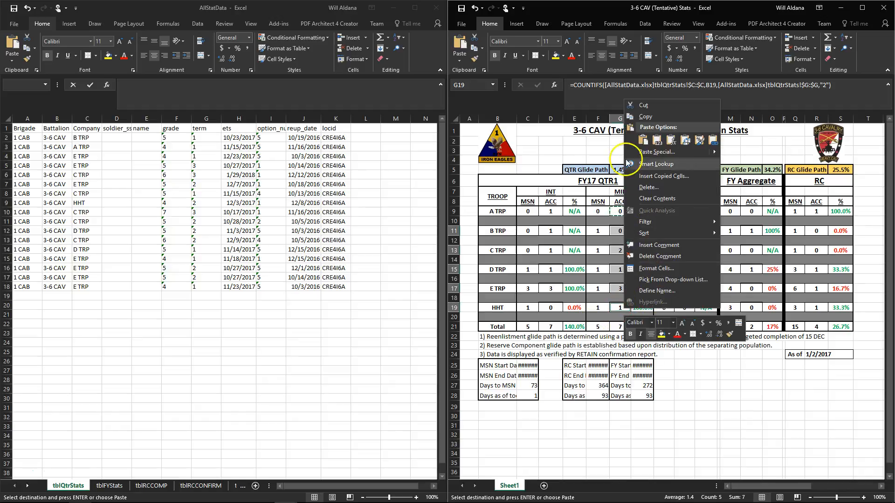
click(643, 140)
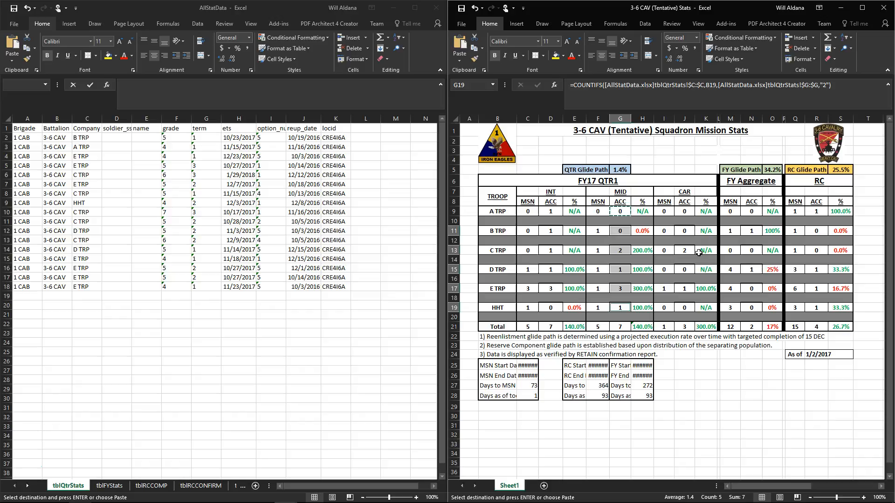
click(685, 212)
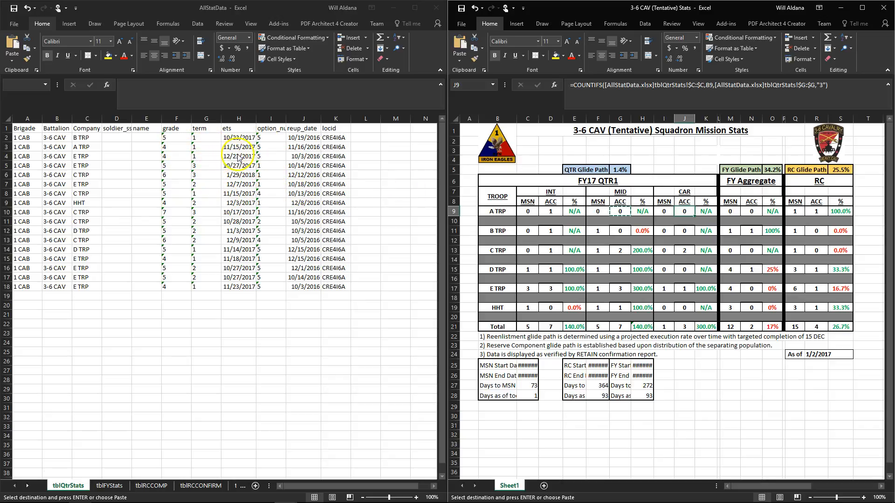
Try deleting the E TRP record in row 7 of tblQtrStats in AllStatData, and undo the deletion
click(93, 163)
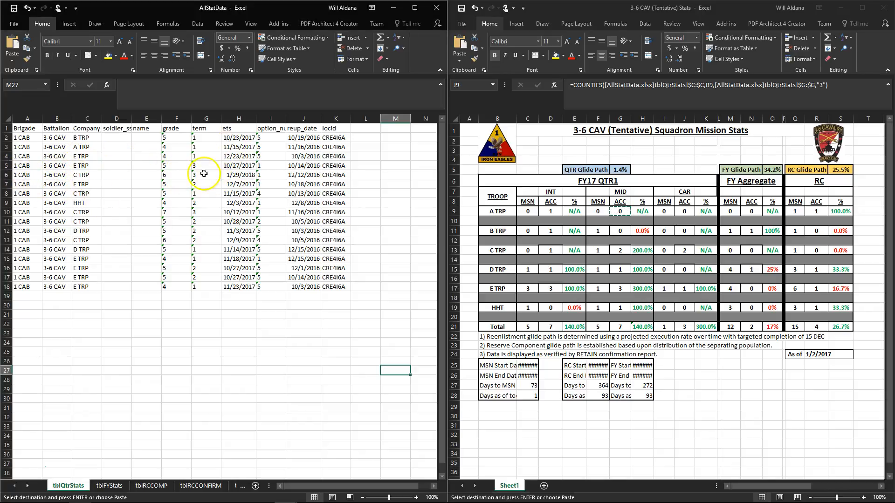
click(6, 185)
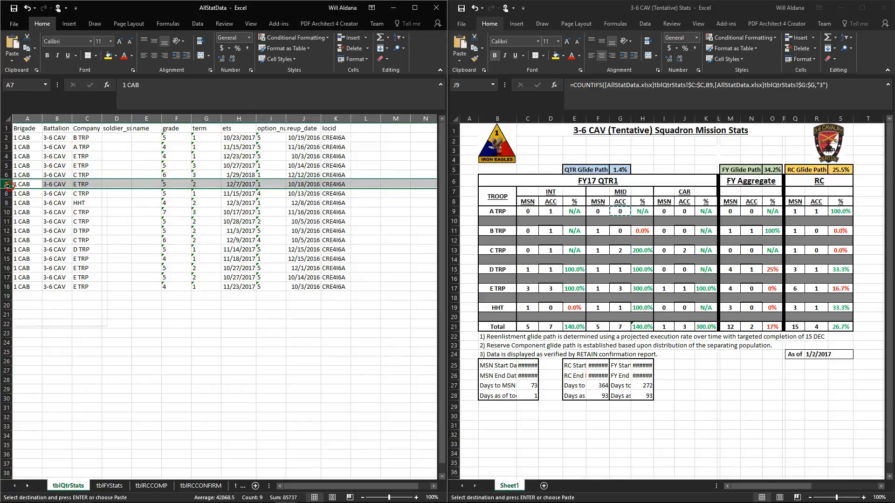
right_click(8, 185)
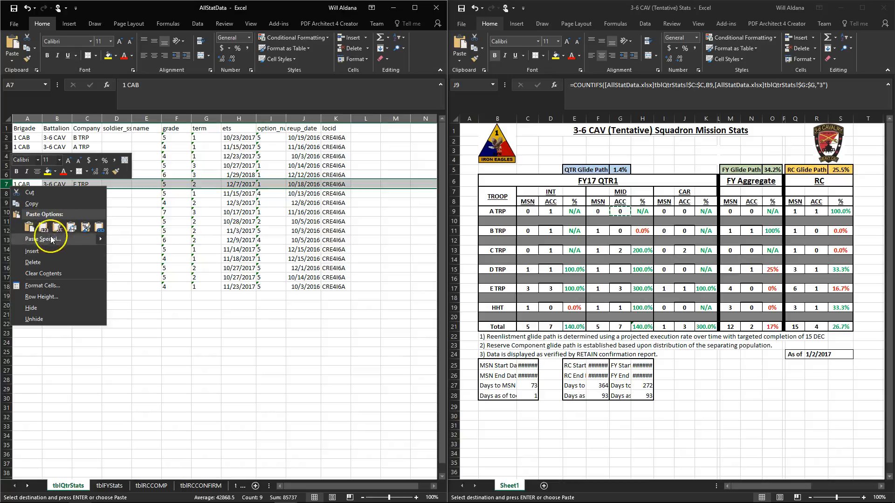
click(49, 263)
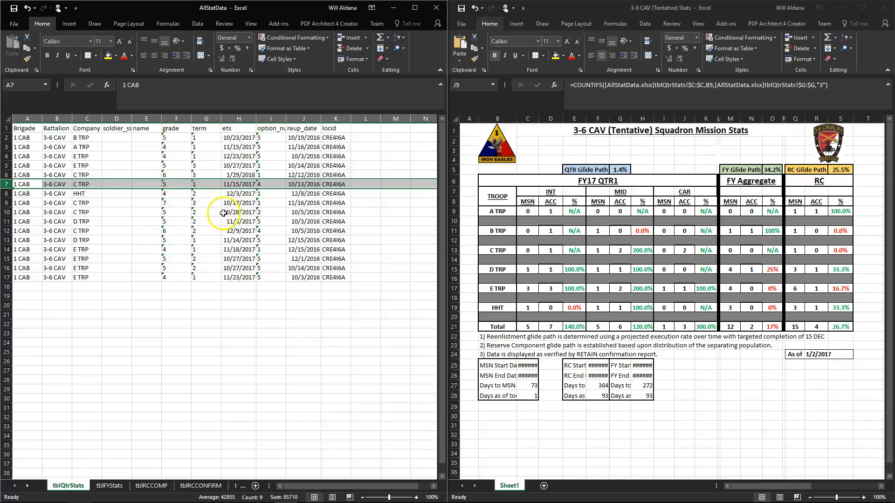
click(29, 8)
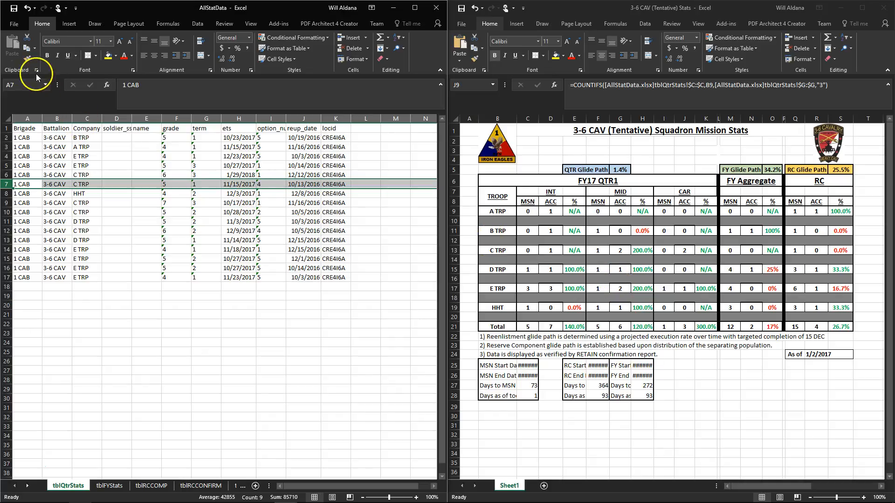
click(26, 8)
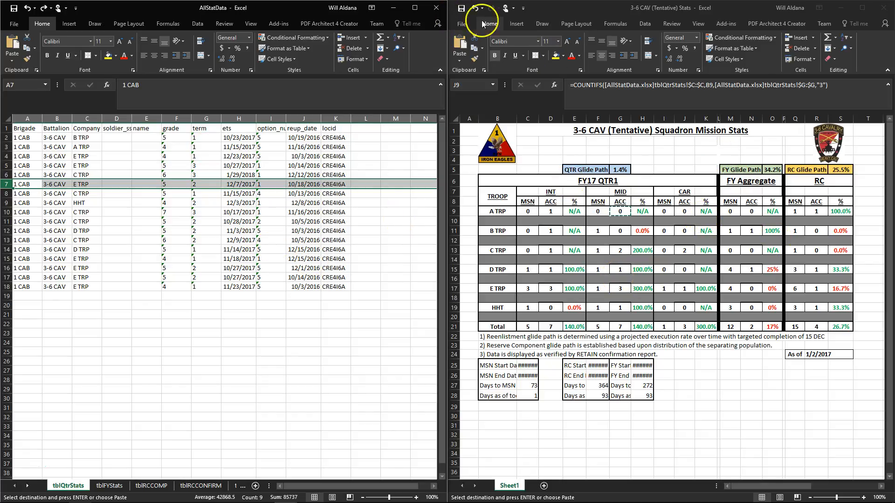
Close the 3-6 CAV (Tentative) Stats and AllStatData workbooks without saving changes
click(888, 8)
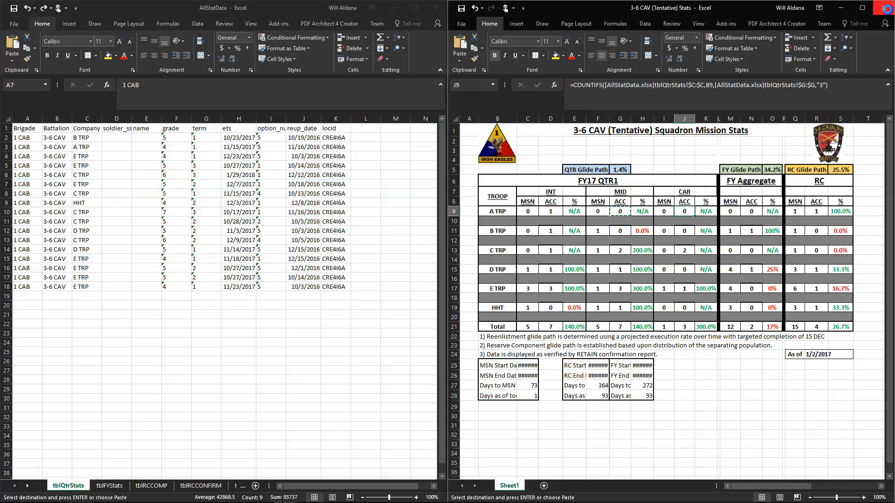
click(887, 8)
click(449, 275)
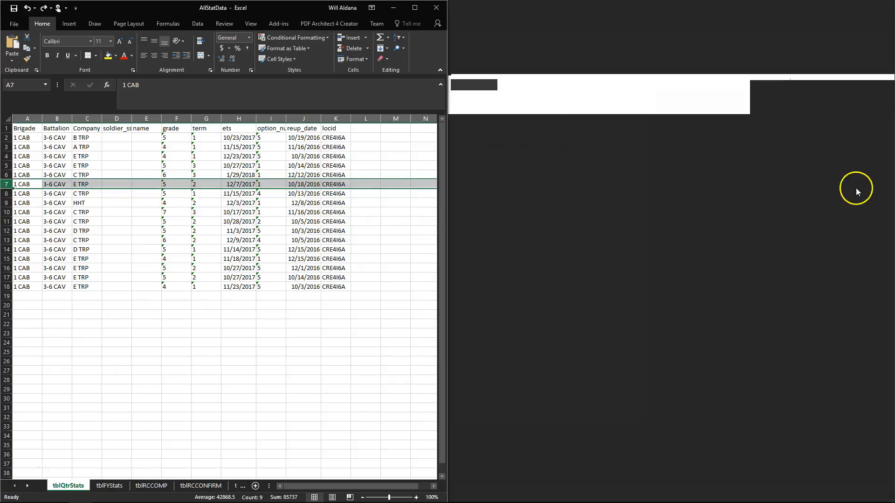
click(435, 10)
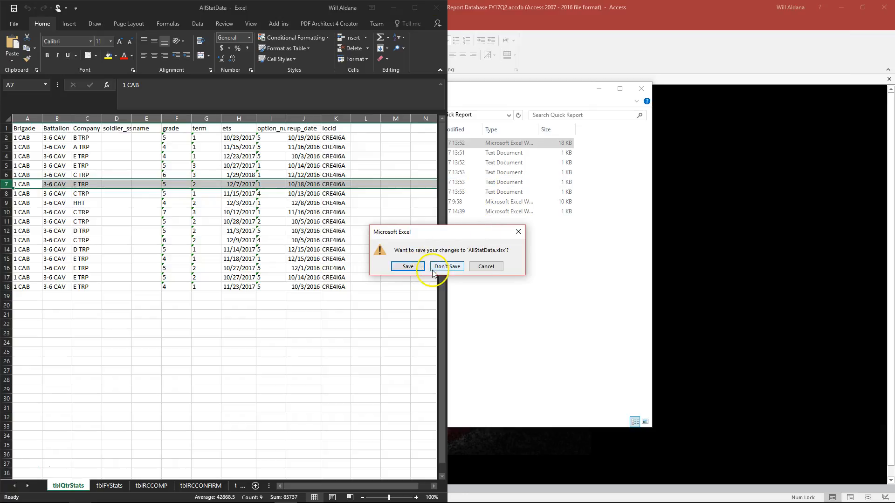
click(445, 268)
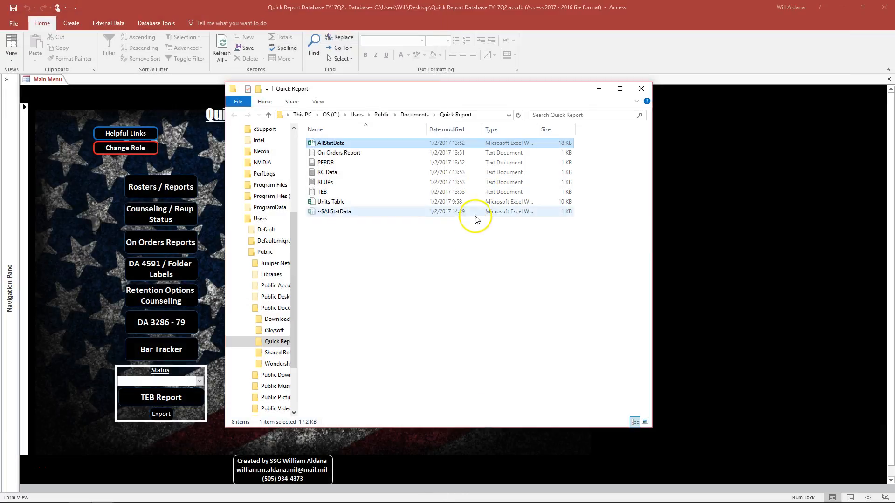
Minimize Access, open the 3-6 CAV (Tentative) Stats workbook from the desktop without updating its links, and snap it to half the screen
click(841, 7)
double_click(103, 98)
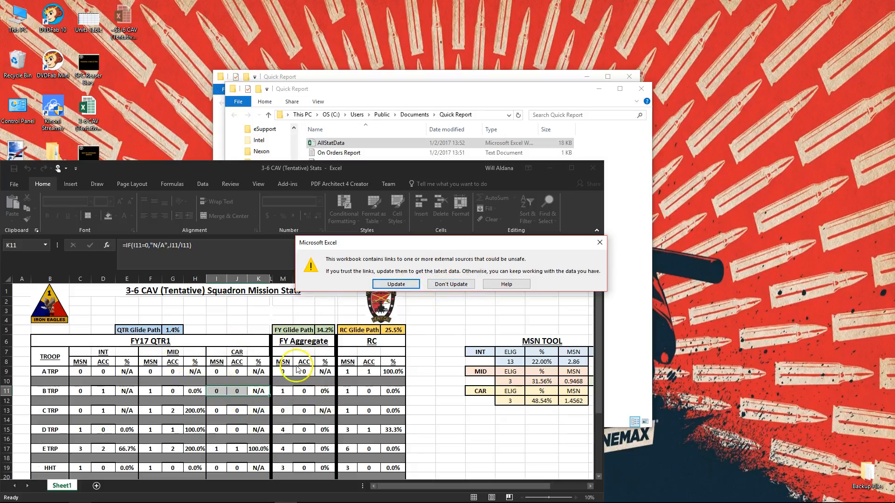
click(443, 284)
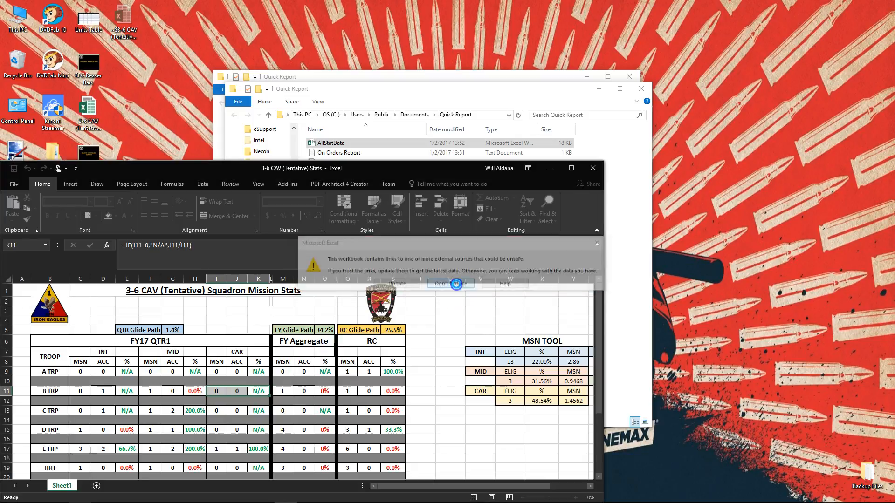
drag(315, 176, 893, 93)
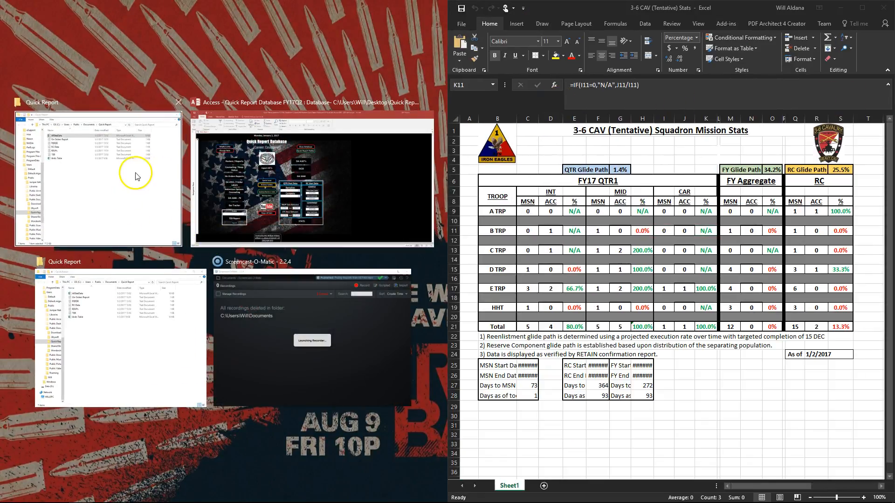
Open AllStatData from the Quick Report folder and tile it beside the squadron stats workbook
click(136, 175)
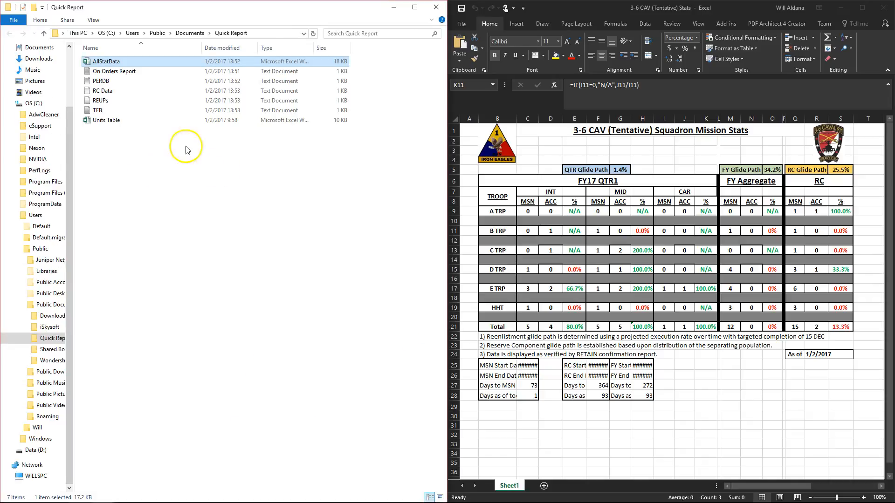
double_click(107, 62)
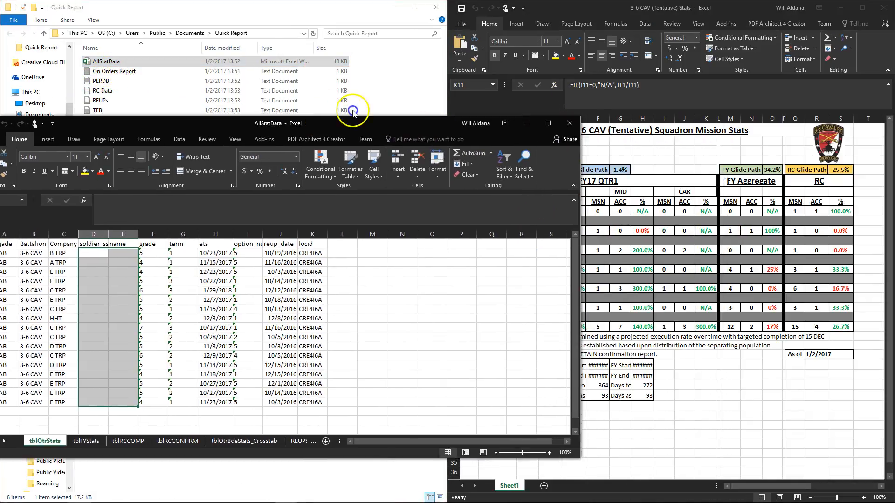
drag(353, 122, 1, 112)
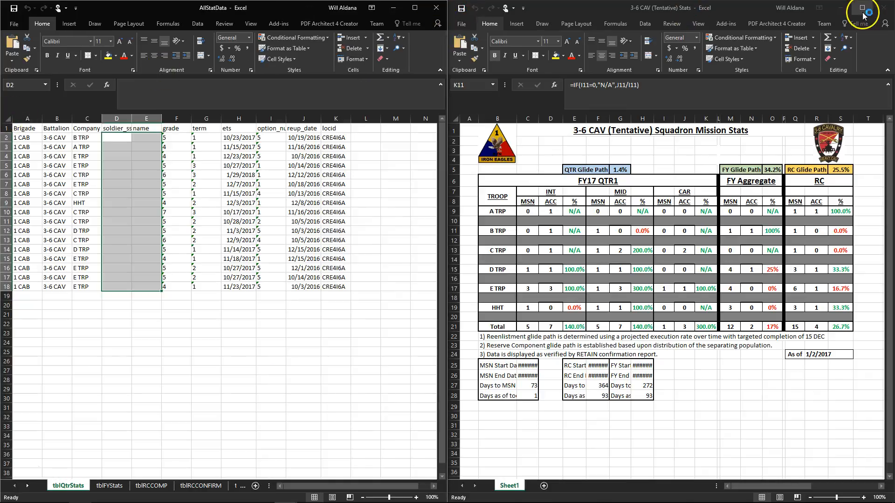
Close the squadron stats workbook without saving, and move AllStatData aside to close the Quick Report folder window
click(883, 8)
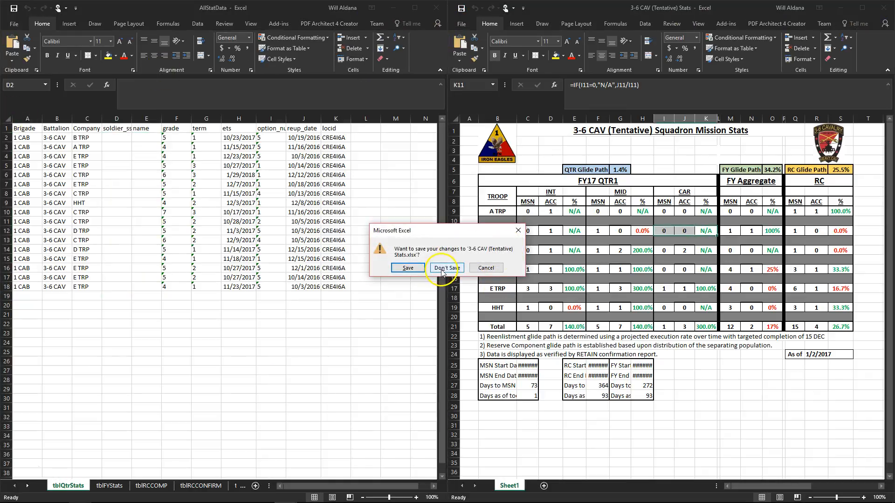
click(447, 268)
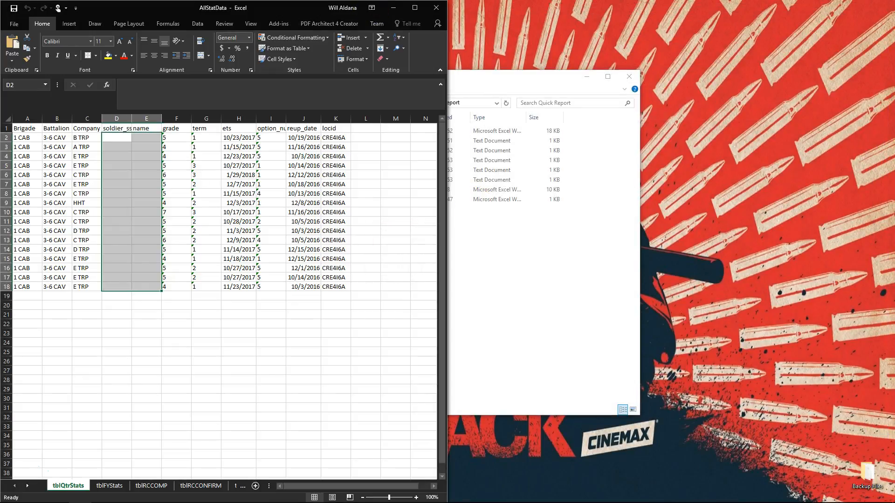
drag(302, 8, 375, 192)
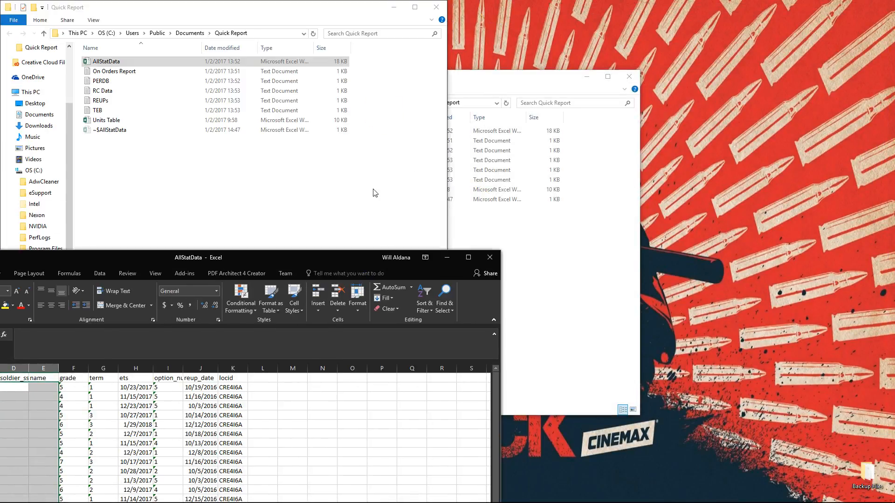
click(436, 7)
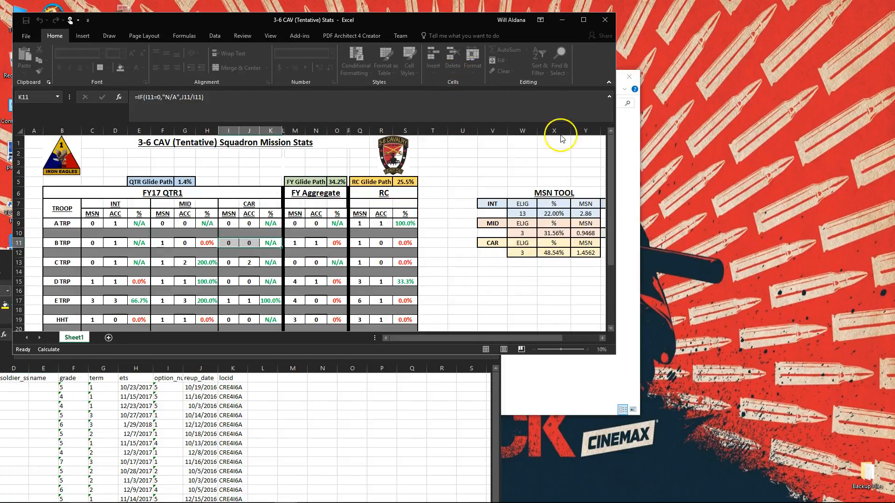
Close the reopened 3-6 CAV (Tentative) Stats workbook without saving, and close AllStatData as well
click(605, 20)
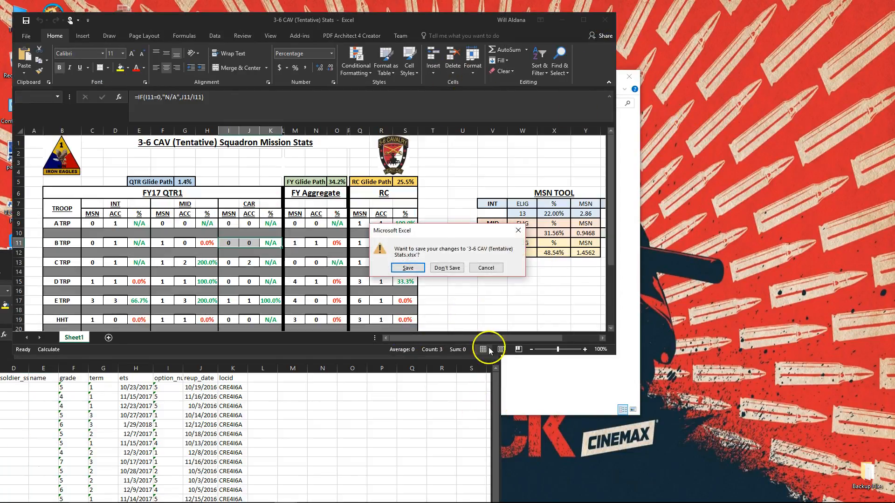
click(452, 268)
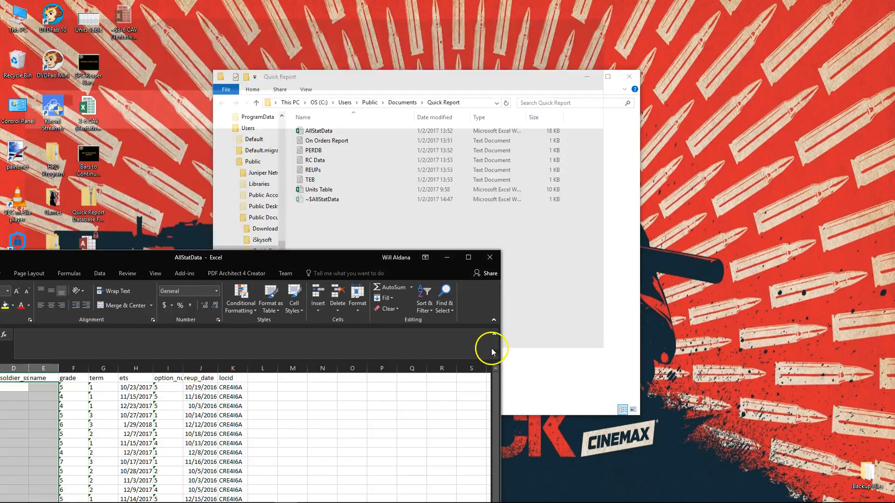
click(489, 264)
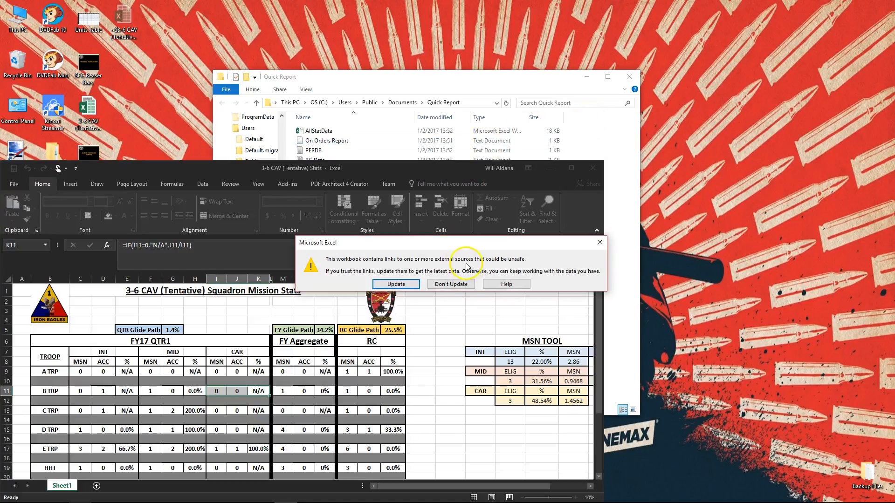
Open the 3-6 CAV (Tentative) Stats workbook with its external links updated, and snap it to half the screen
click(409, 284)
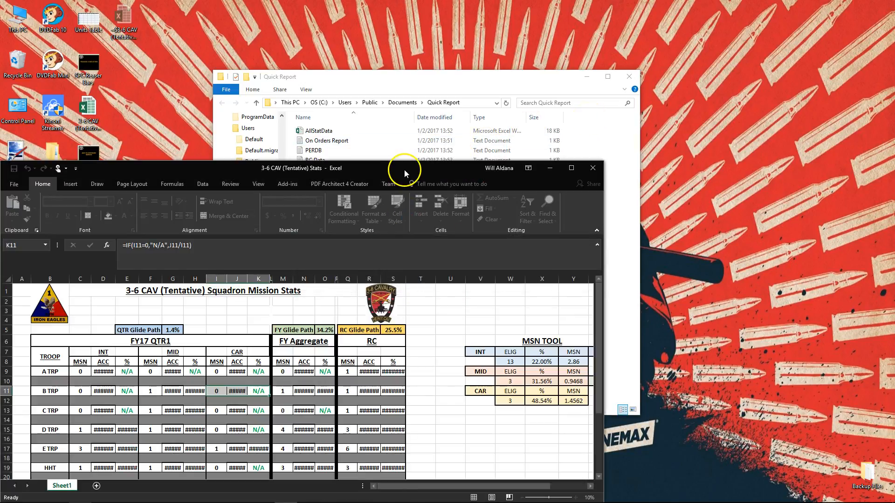
key(super+Right)
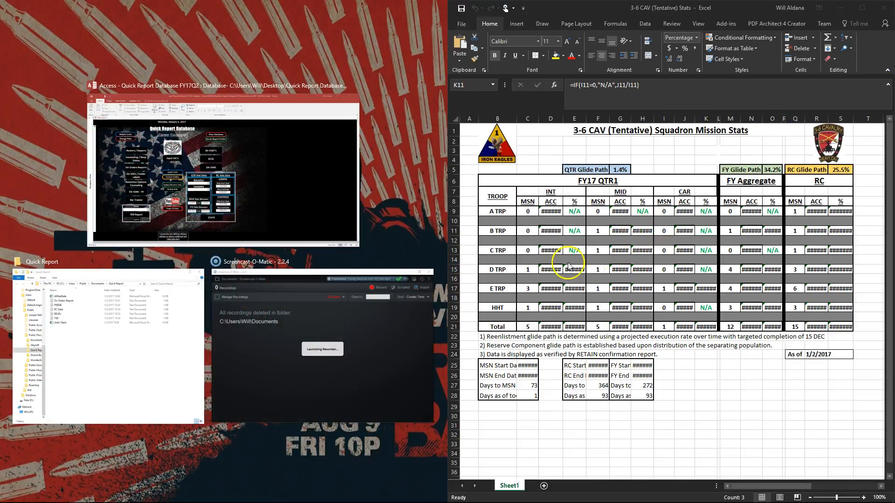
click(403, 69)
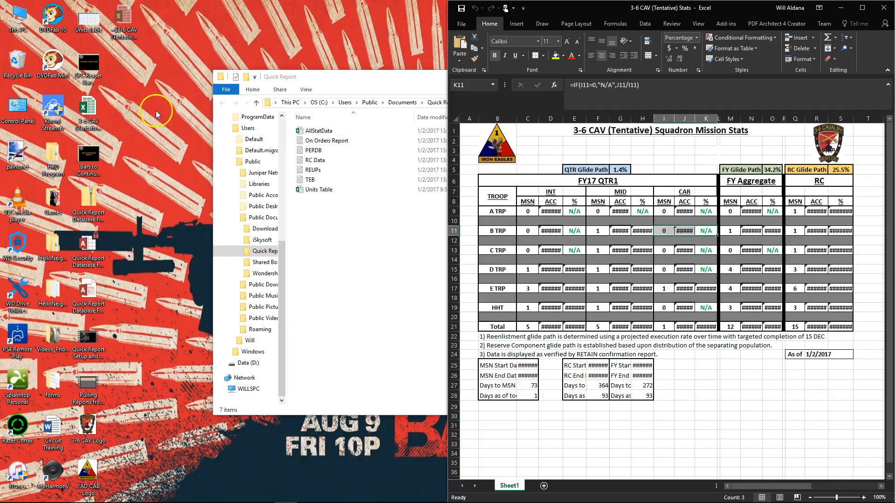
Open AllStatData from the Quick Report folder beside the stats workbook and display its tblFYStats sheet
double_click(321, 131)
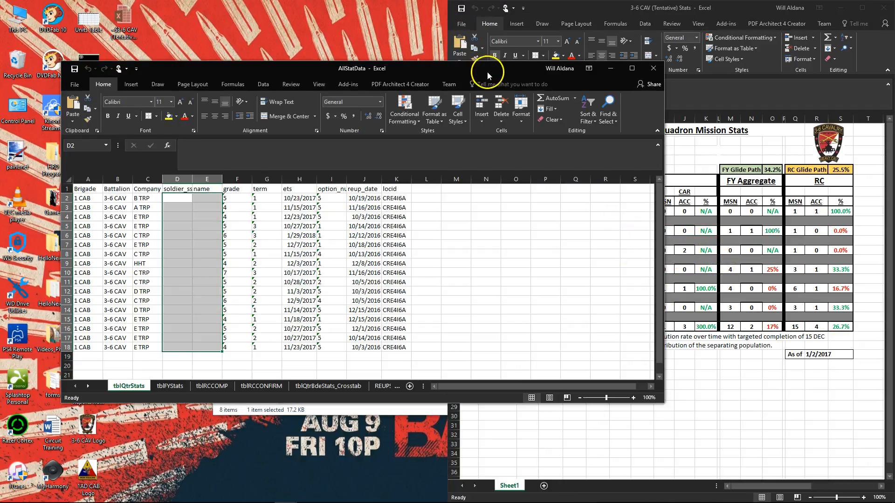
drag(489, 71, 1, 93)
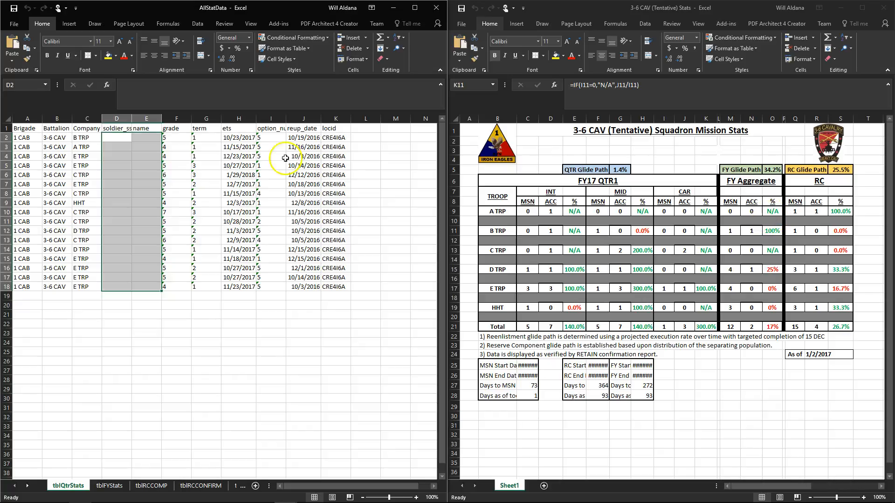
click(111, 486)
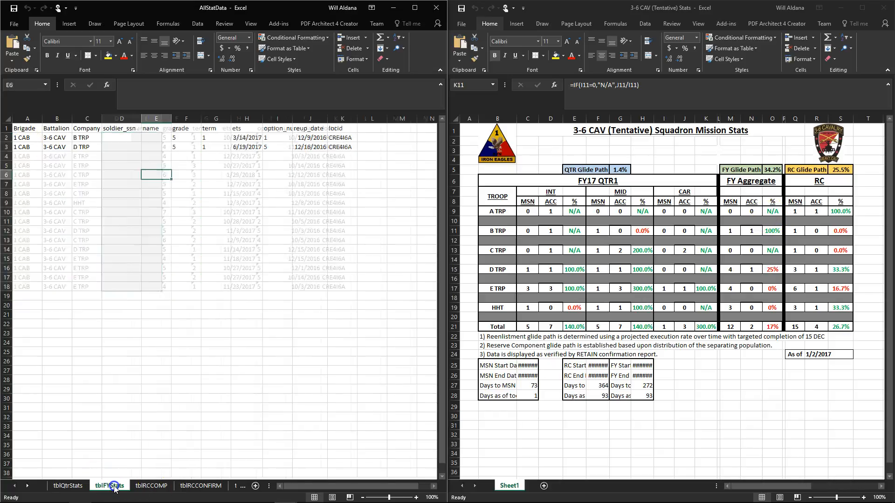
Enter a COUNTIF formula in B TRP's FY Aggregate ACC cell (N11) counting tblFYStats column C of AllStatData against the troop name in B11
click(752, 232)
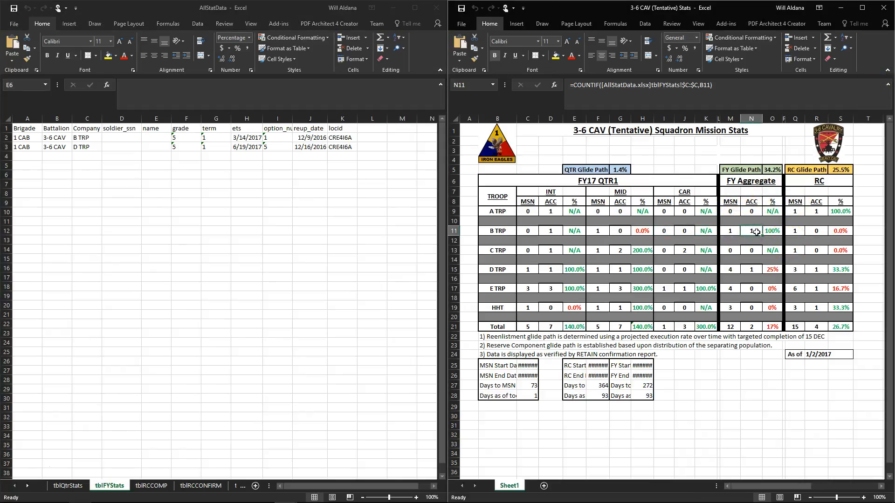
text(=c)
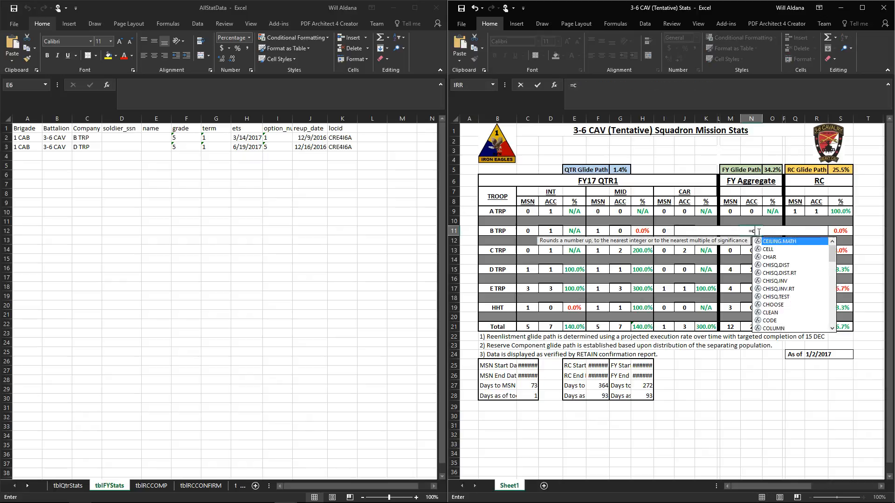
text(ountif)
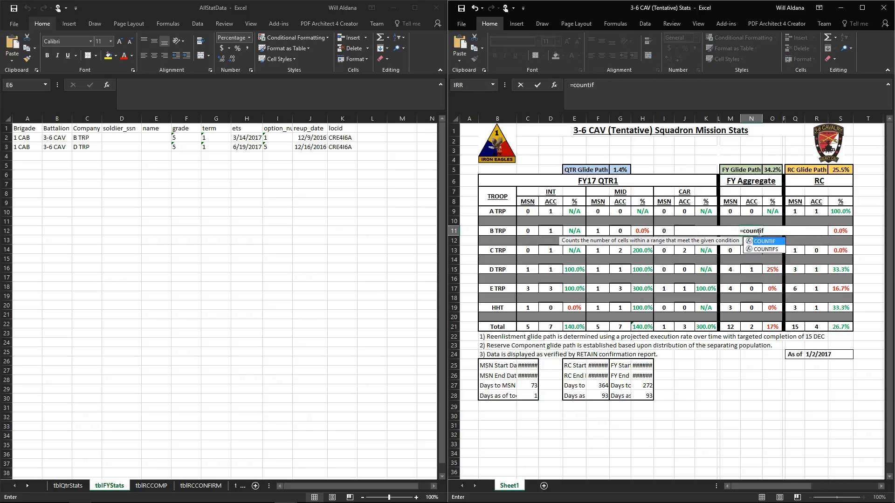
text(()
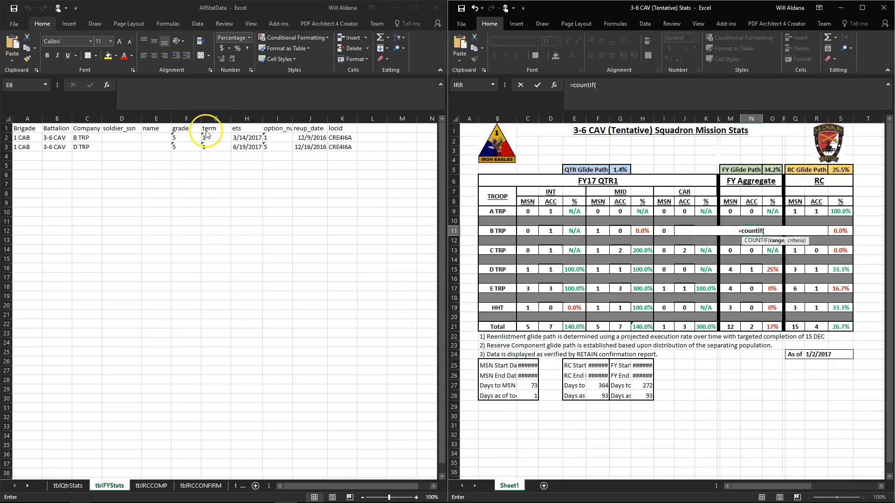
click(85, 119)
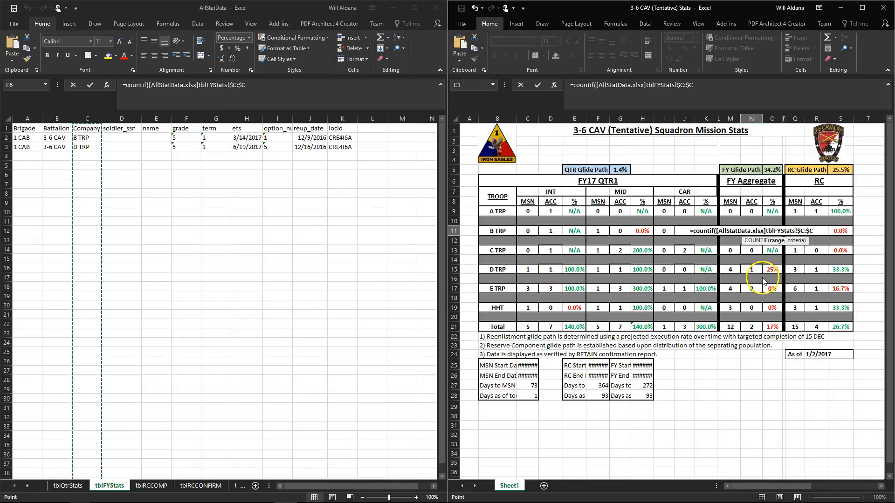
text(,)
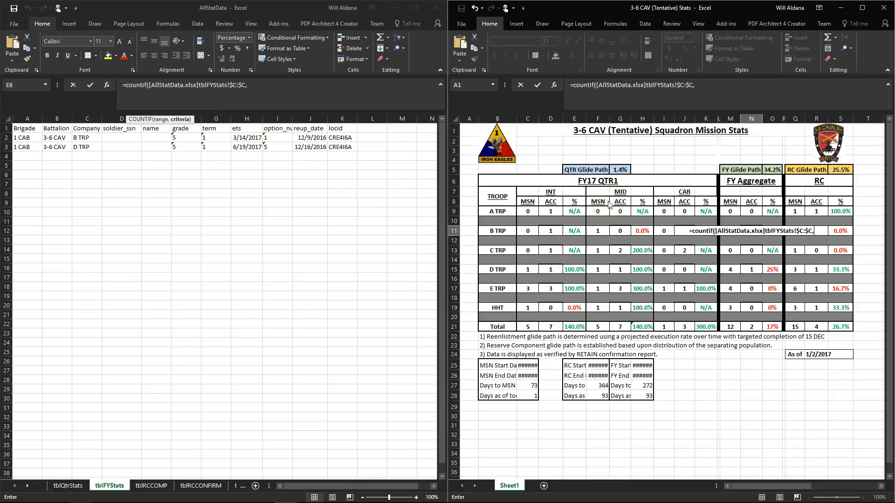
click(497, 232)
text())
key(Return)
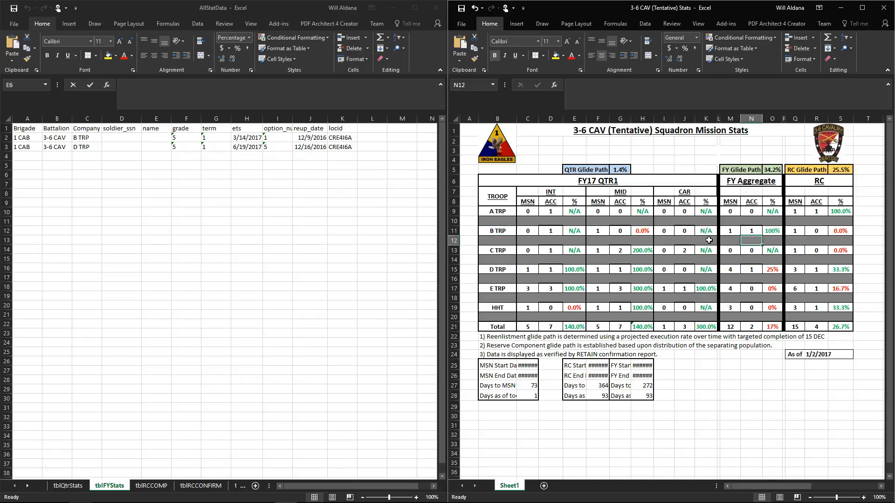